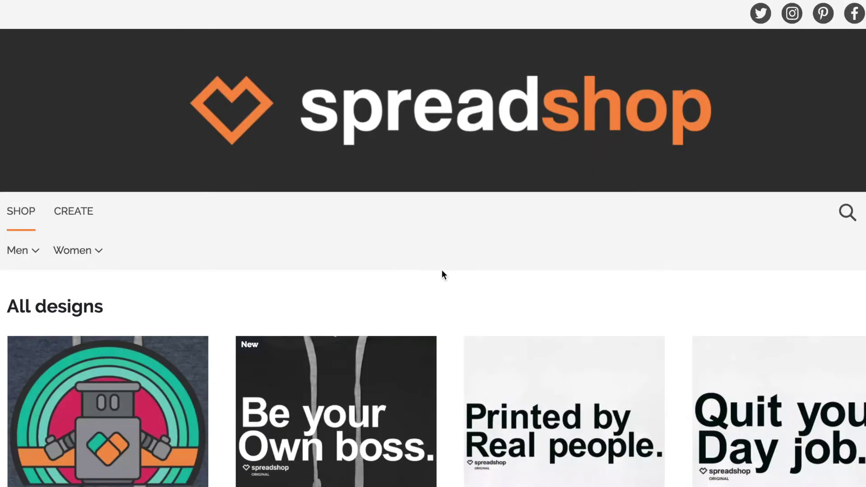
- Scroll through the Spreadshop designs and the Printed by real people hoodies
scroll(442, 271, "down", 10)
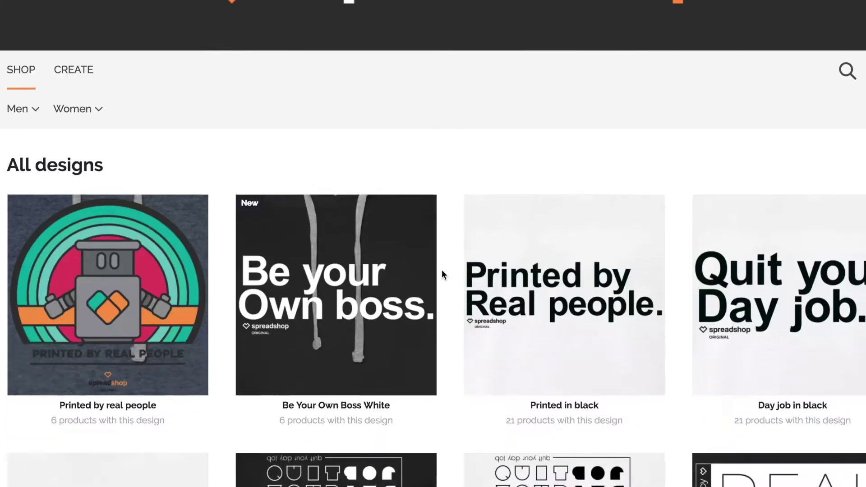
scroll(434, 266, "up", 10)
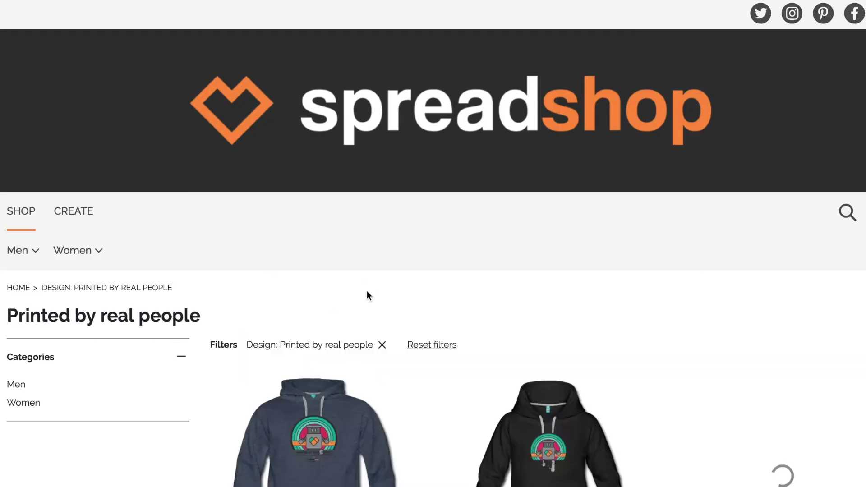
scroll(770, 250, "down", 5)
scroll(445, 390, "down", 5)
scroll(447, 388, "up", 10)
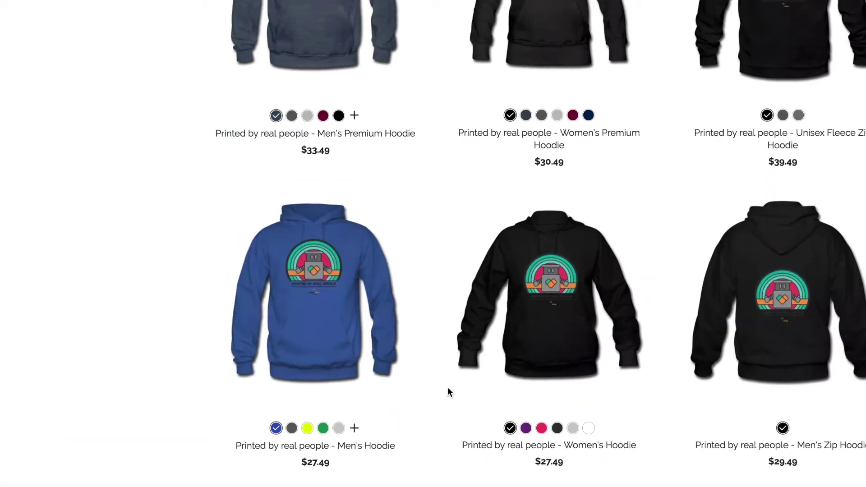
scroll(442, 387, "down", 1)
scroll(442, 387, "up", 1)
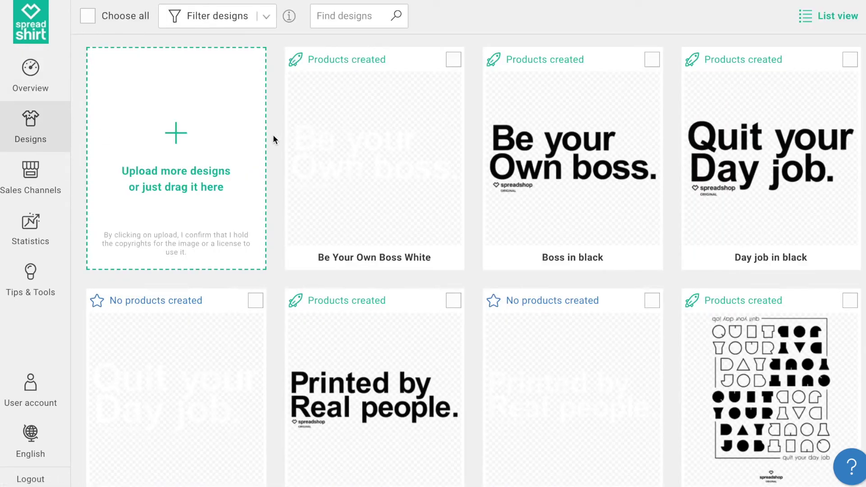
- Open the Printed by real people design in the Partner Area and download its PNG
scroll(273, 134, "down", 6)
scroll(273, 134, "down", 7)
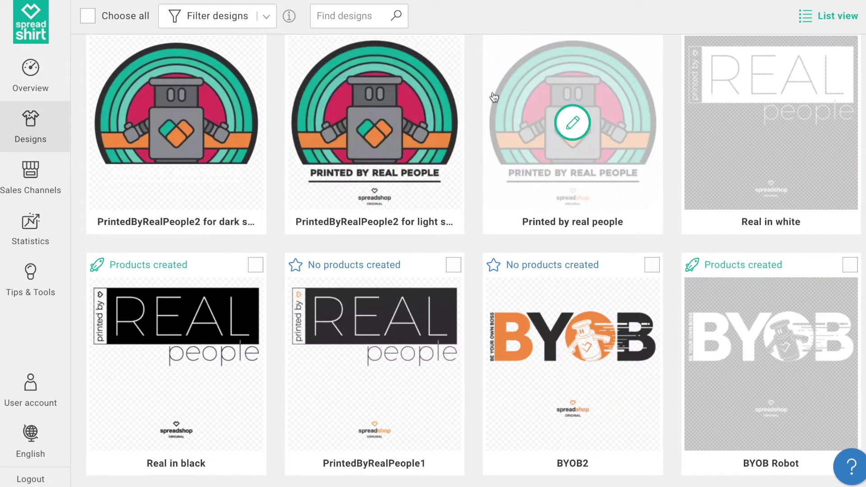
left_click(579, 125)
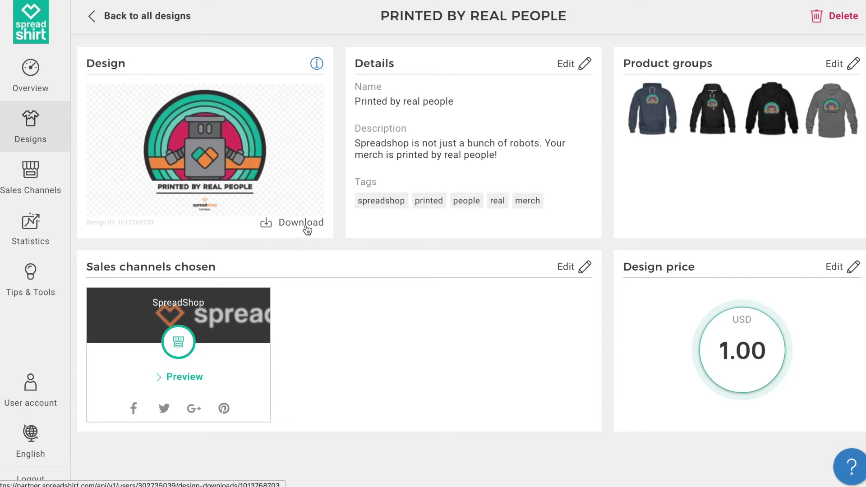
left_click(307, 230)
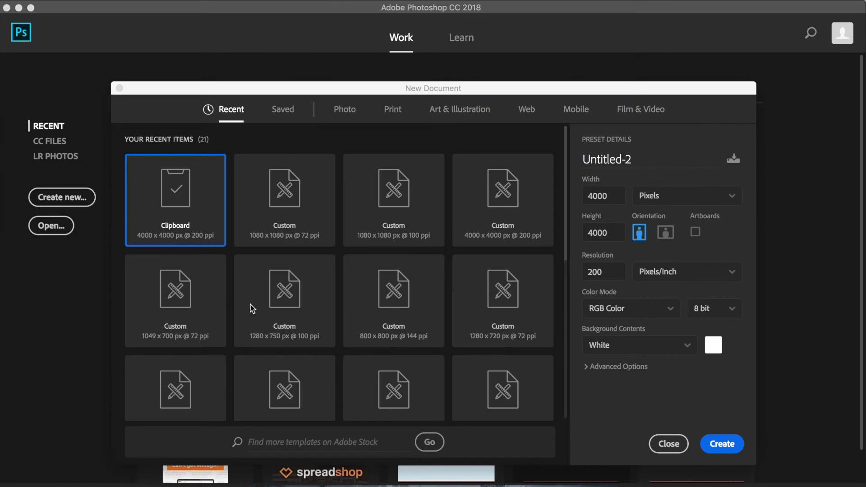
- Create a new document of 1080 × 1080 px at 72 Pixels/Inch
left_click(609, 195)
double_click(603, 196)
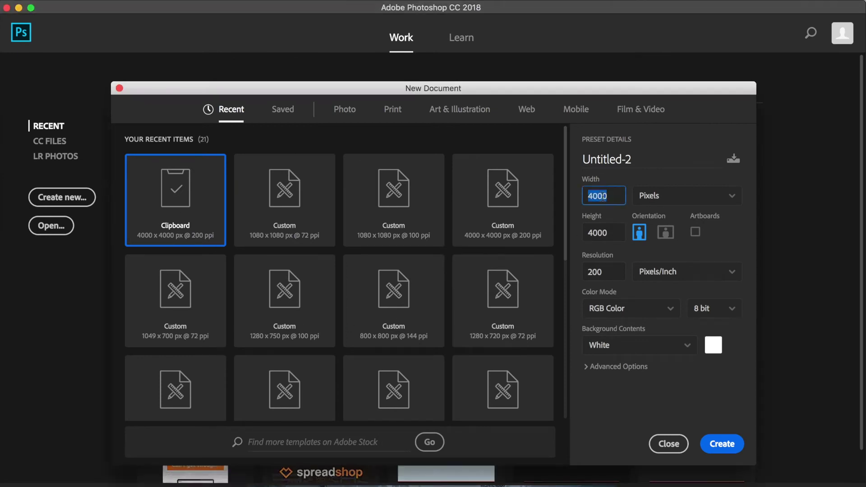
type("1080")
key("Tab")
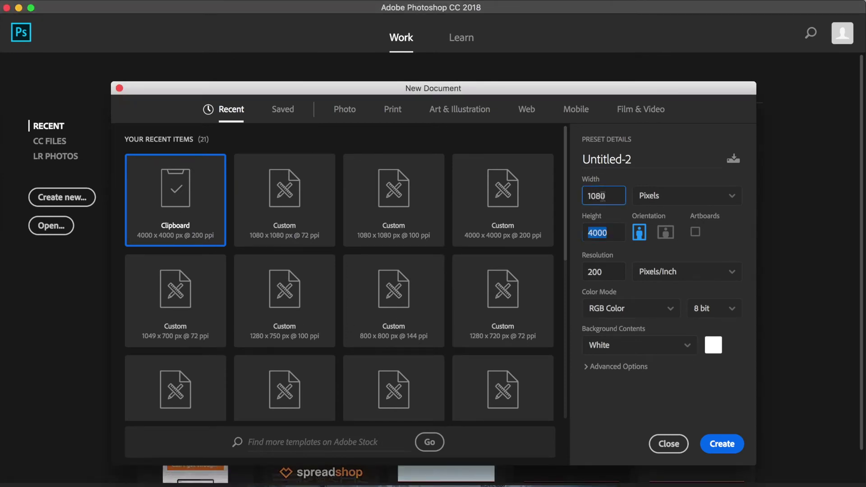
type("108")
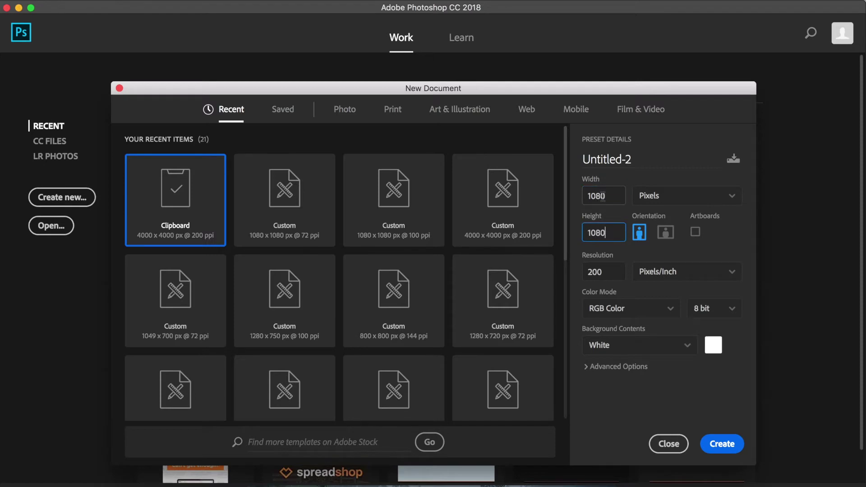
key("shift+Tab")
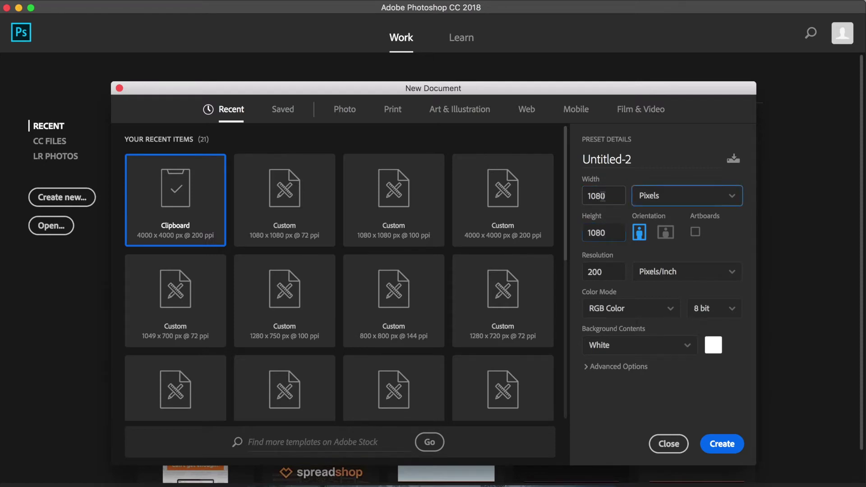
key("Tab")
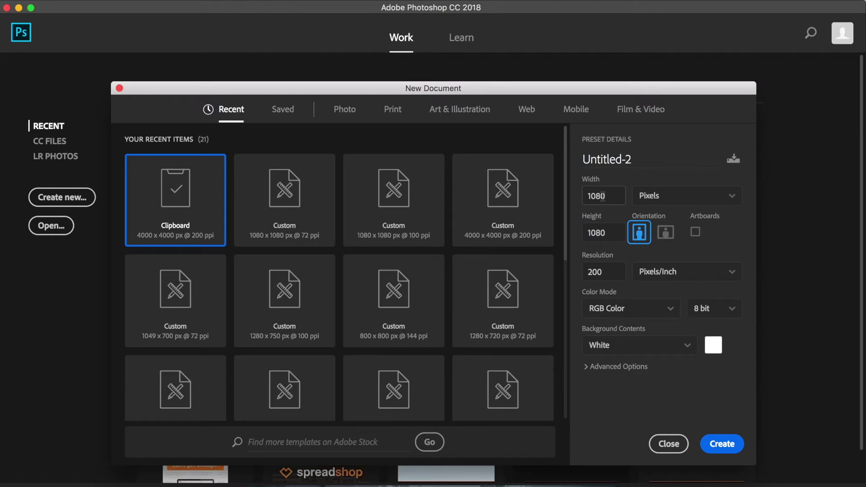
key("Tab")
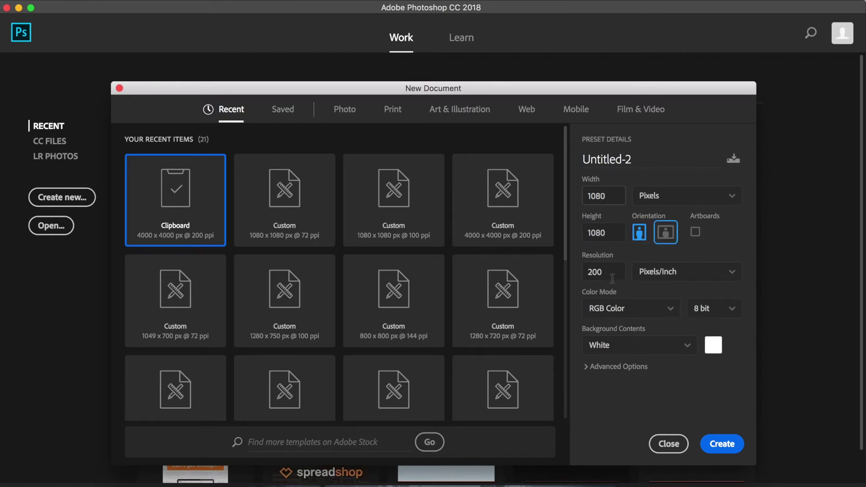
key("Tab")
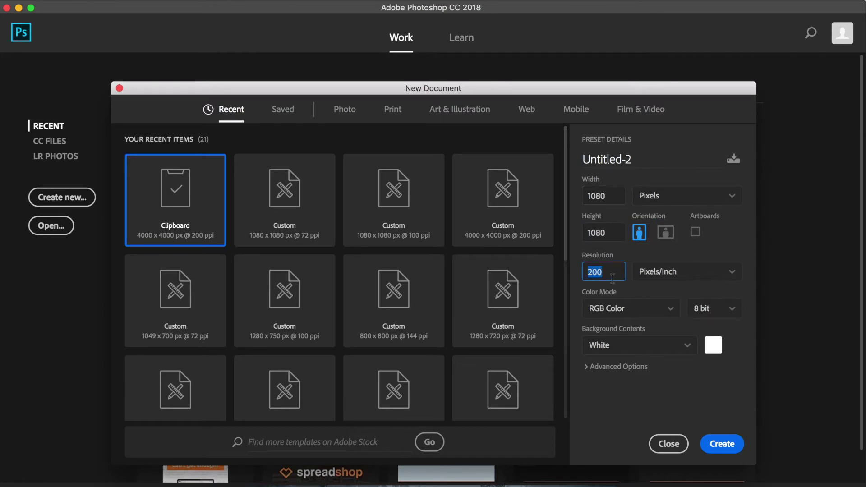
type("72")
key("Tab")
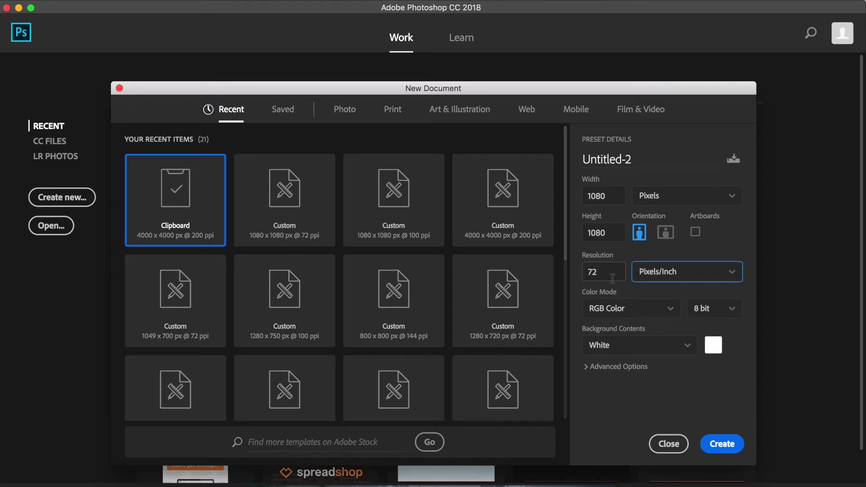
key("Tab")
key("Tab")
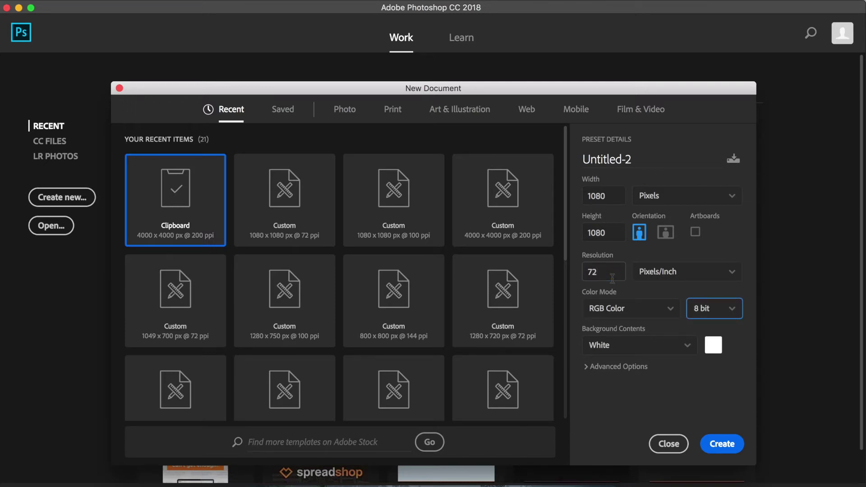
key("Tab")
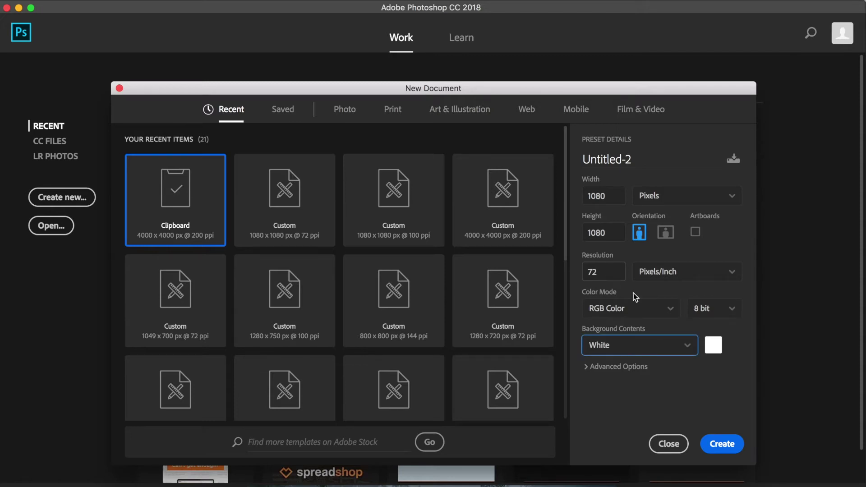
left_click(734, 443)
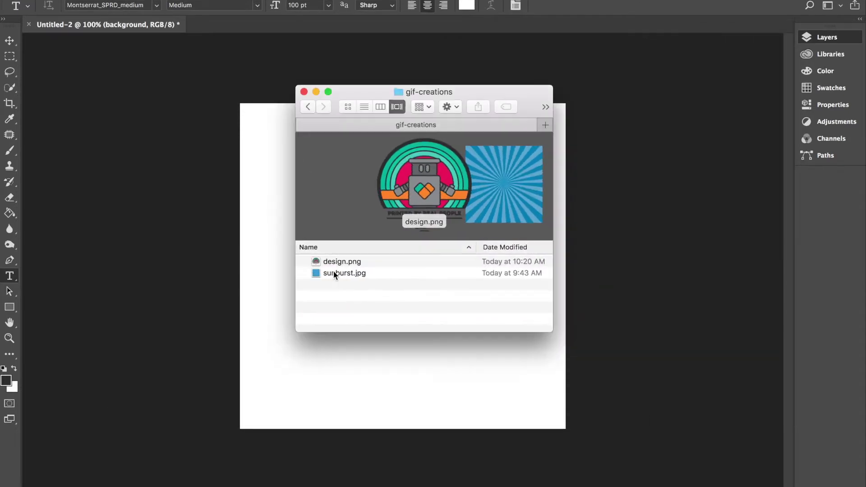
- Place sunburst.jpg on the canvas and merge it with the white background layer
left_click(345, 262)
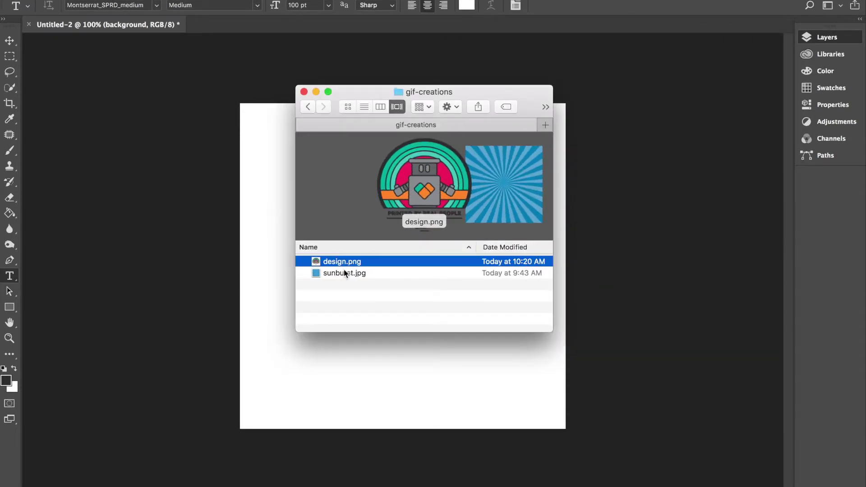
left_click(344, 273)
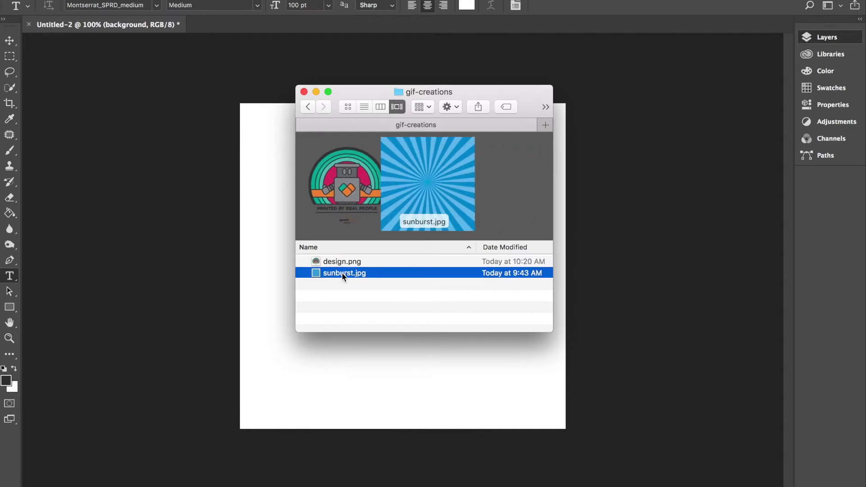
left_click_drag(344, 273, 347, 356)
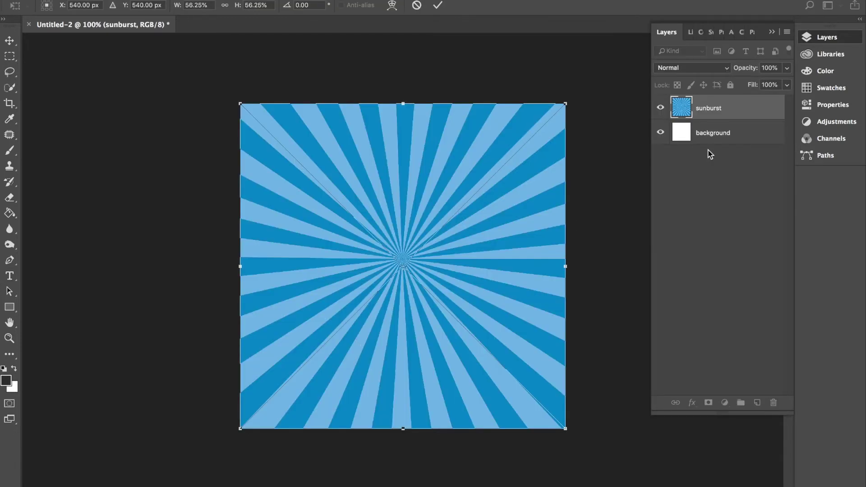
key("Return")
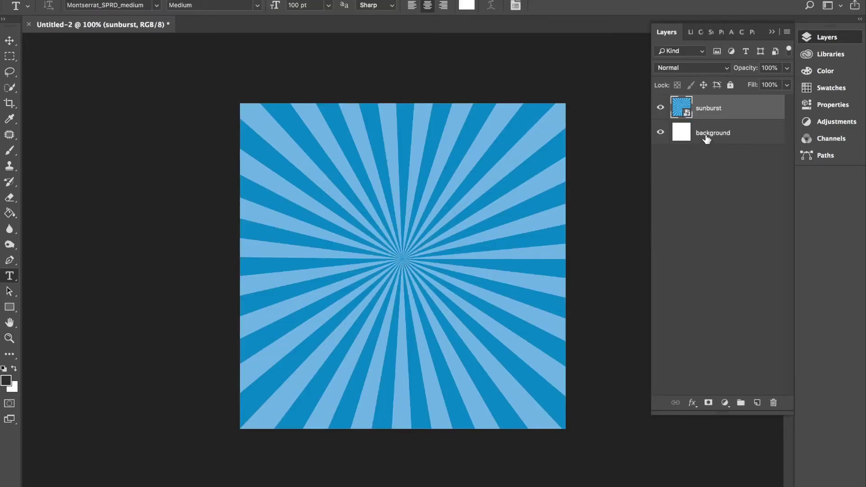
left_click(706, 138)
left_click(701, 115)
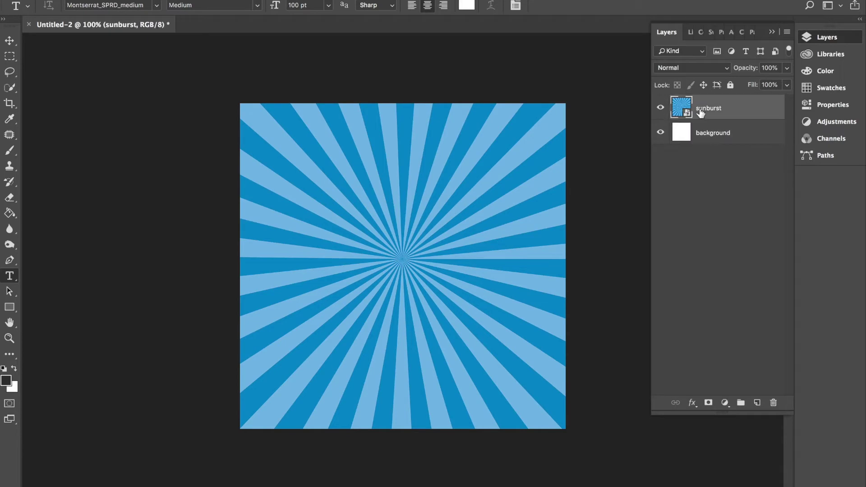
left_click(700, 134, "shift")
right_click(700, 134)
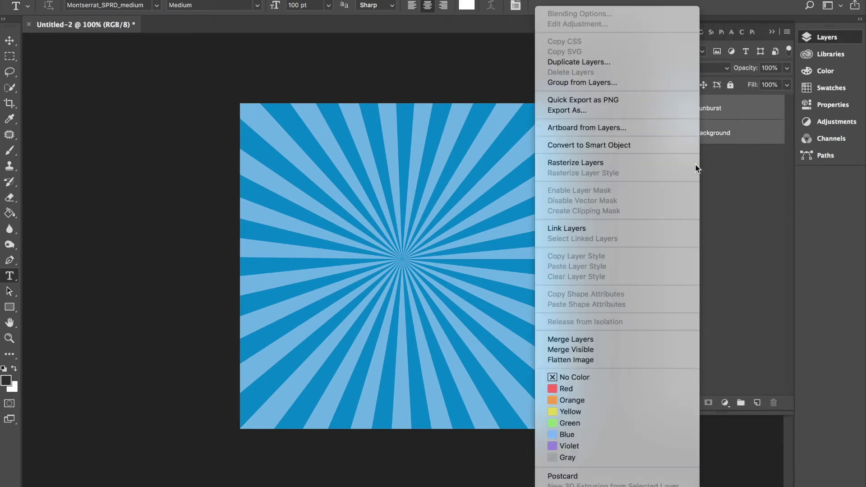
left_click(673, 340)
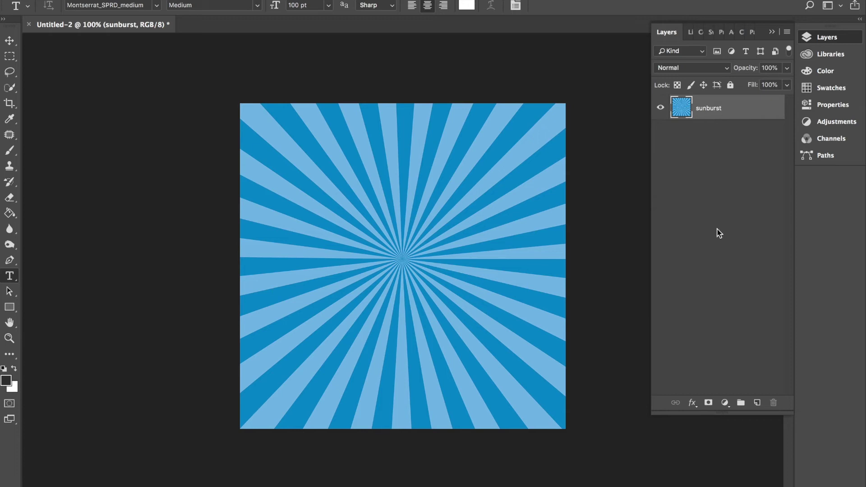
- Add a new empty layer named 'design' above the sunburst
left_click(757, 402)
double_click(704, 107)
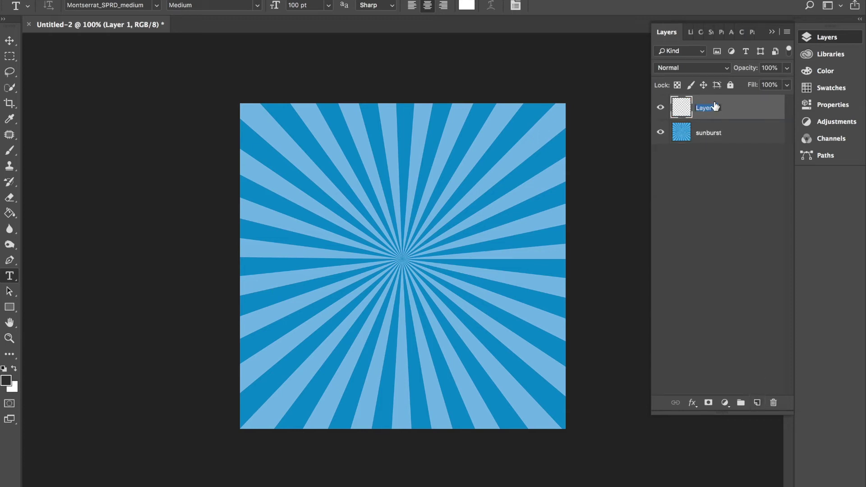
type("design")
key("Return")
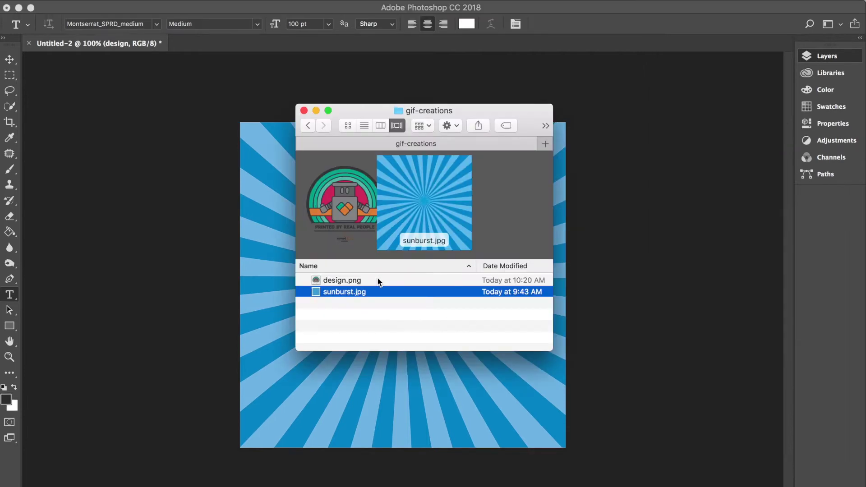
- Place the robot design and scale it down to 67.5% around its centre
left_click(379, 280)
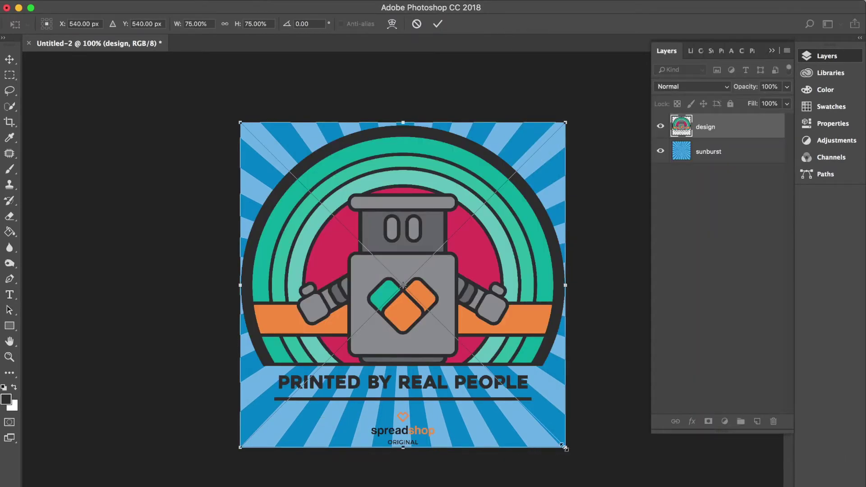
left_click_drag(564, 447, 560, 443)
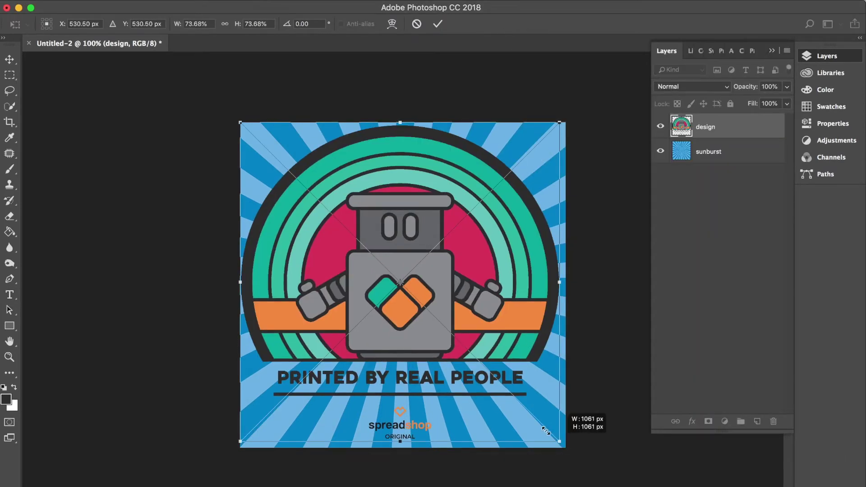
left_click_drag(470, 341, 477, 348)
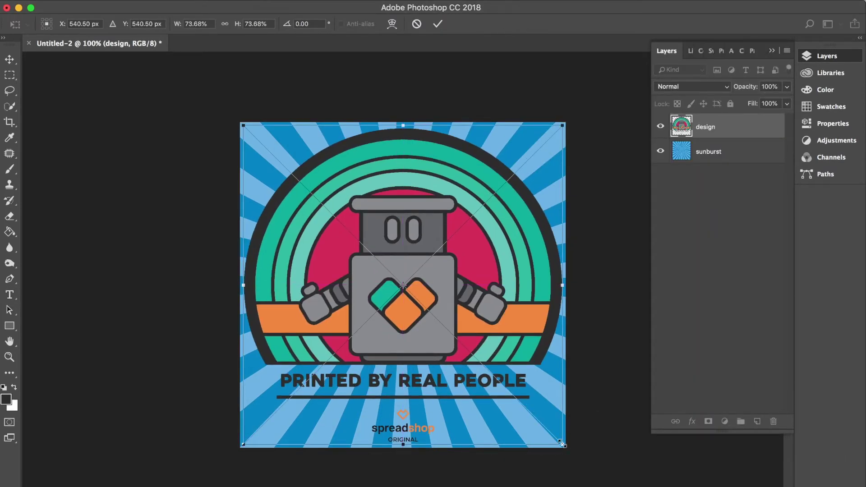
left_click_drag(563, 445, 556, 438)
left_click_drag(485, 356, 494, 364)
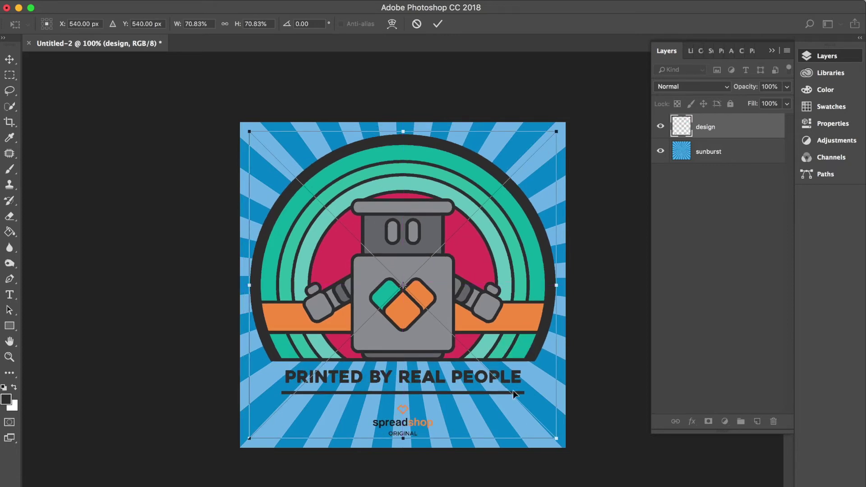
left_click_drag(556, 438, 550, 433)
left_click_drag(469, 312, 480, 323)
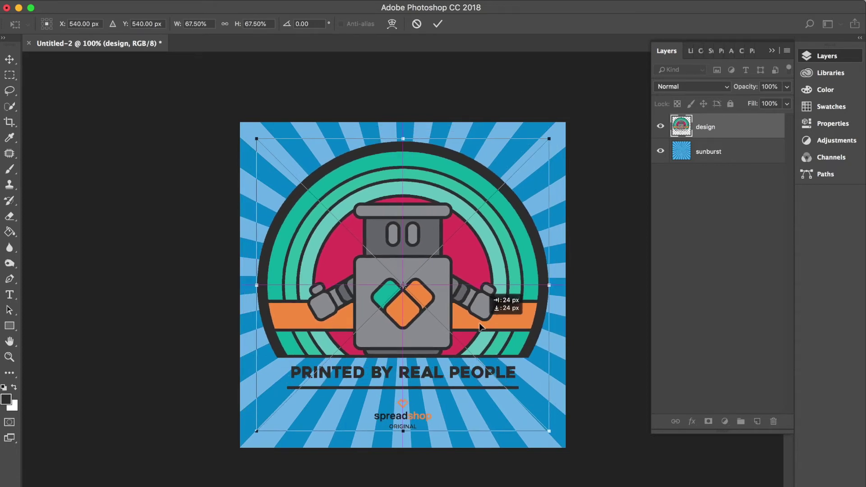
key("Return")
key("t")
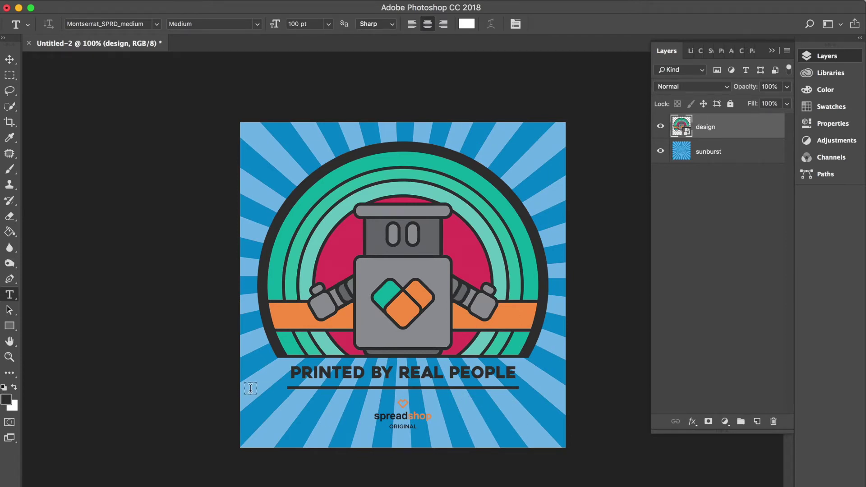
- Add a new layer named 'bottom' below the design layer
left_click(757, 421)
left_click_drag(706, 127, 707, 157)
left_click(695, 127)
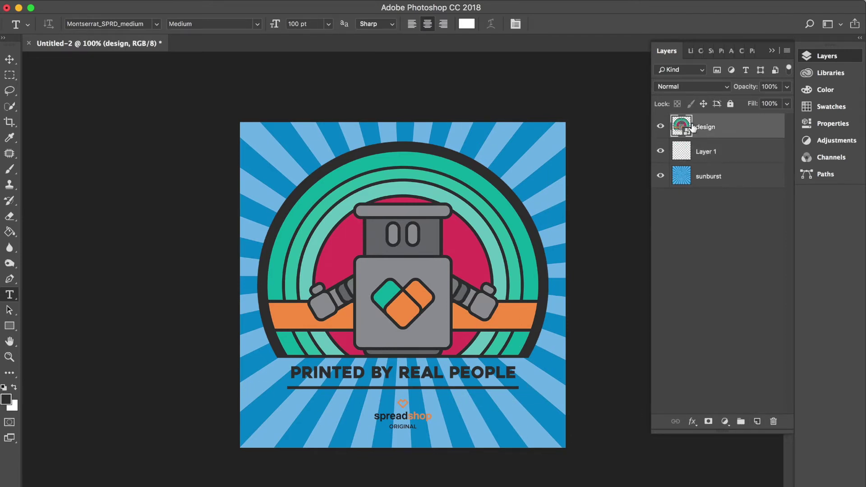
double_click(706, 151)
type("bottom")
key("Return")
- Draw a white-filled rectangle across the bottom of the canvas
left_click(10, 326)
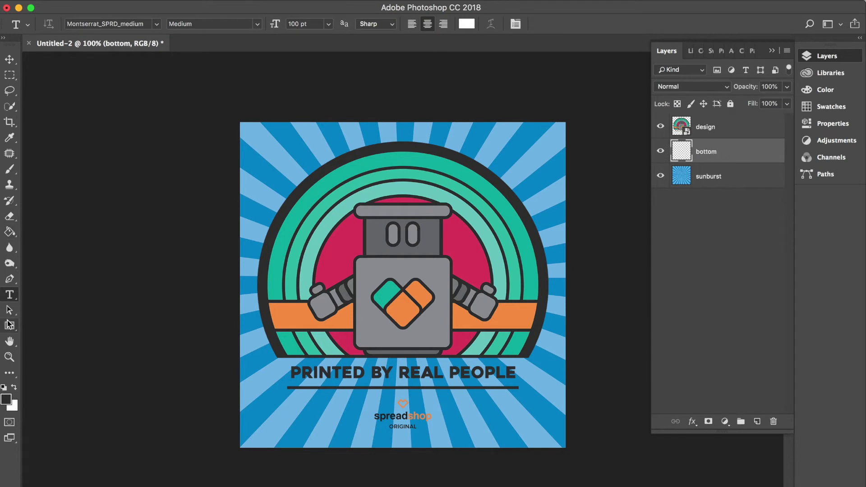
left_click_drag(234, 392, 584, 480)
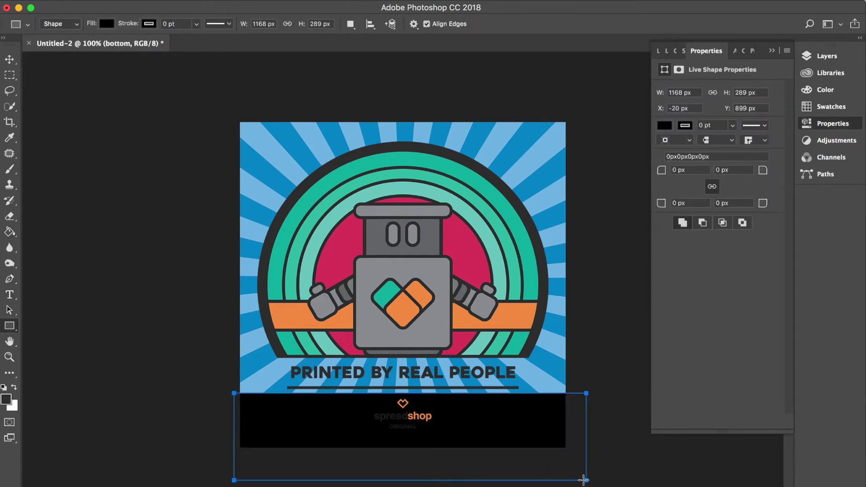
left_click(664, 126)
left_click(667, 212)
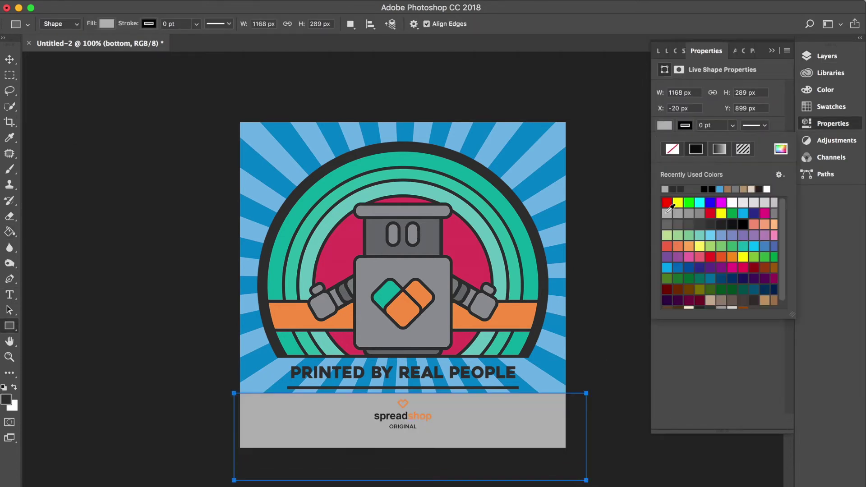
left_click(731, 203)
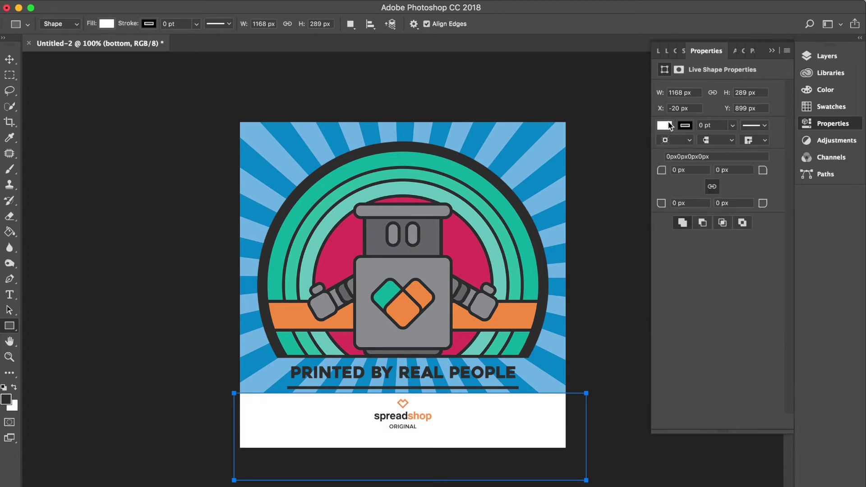
- Set the bottom band to 80% opacity and raise its top edge slightly
key("F7")
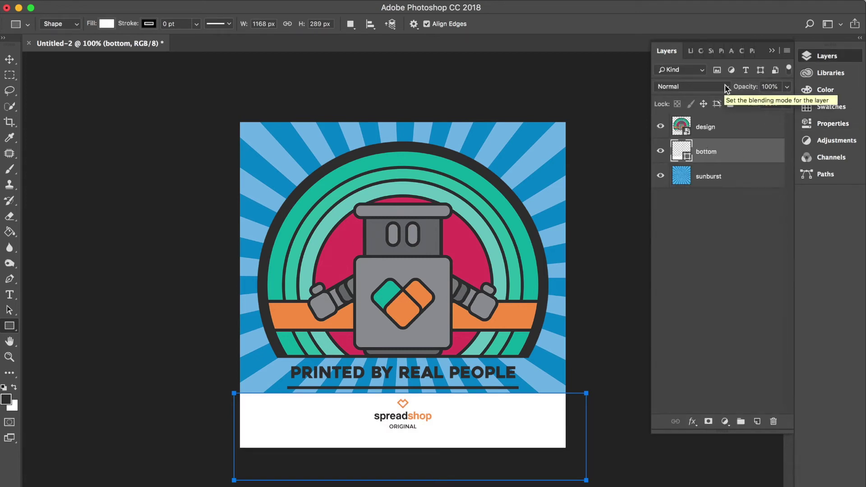
left_click(786, 87)
left_click(772, 103)
left_click_drag(773, 104, 774, 103)
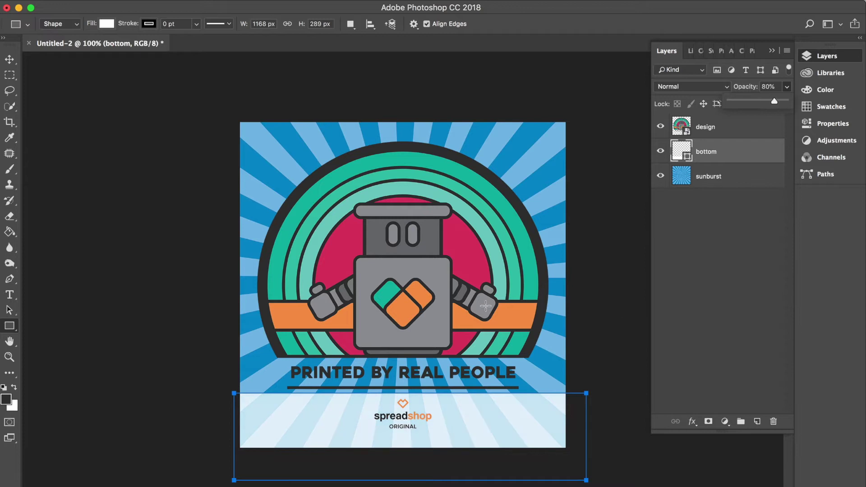
key("super+t")
left_click_drag(451, 394, 451, 388)
key("Return")
left_click(722, 127)
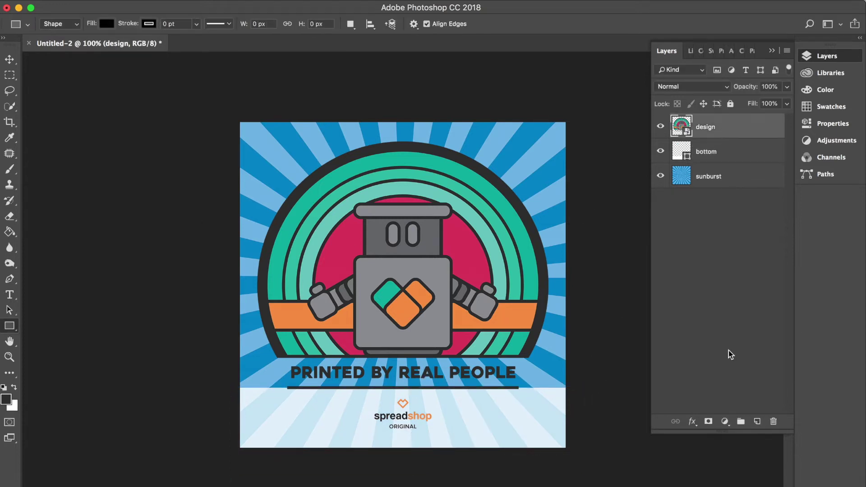
- Add a 2 px white outside stroke to the design layer
left_click(692, 421)
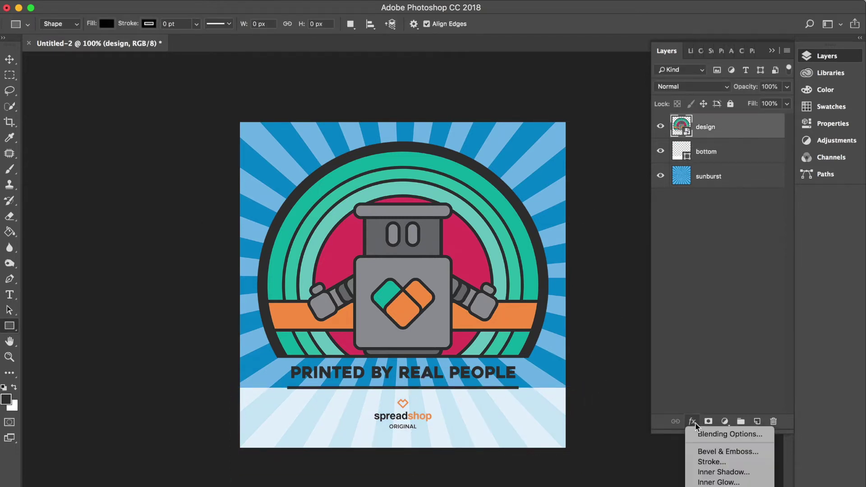
left_click(706, 448)
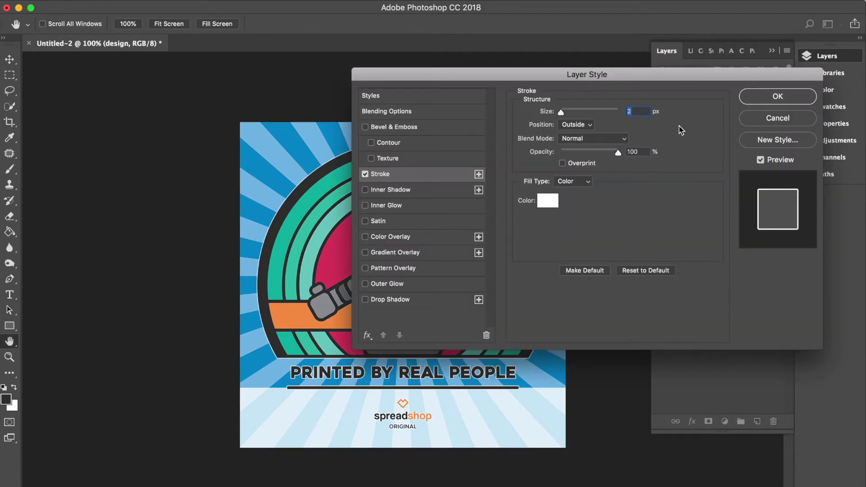
left_click(761, 103)
- Merge the design and bottom layers into a single design layer
left_click(726, 200)
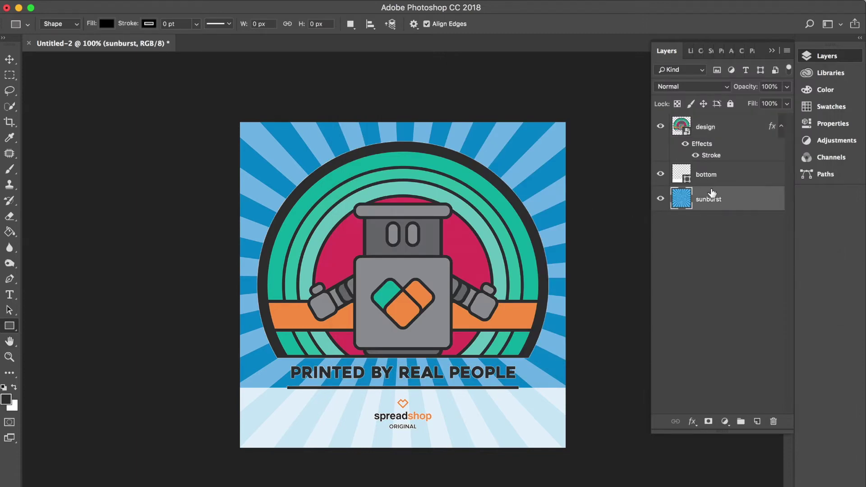
left_click(714, 179)
left_click(737, 129, "shift")
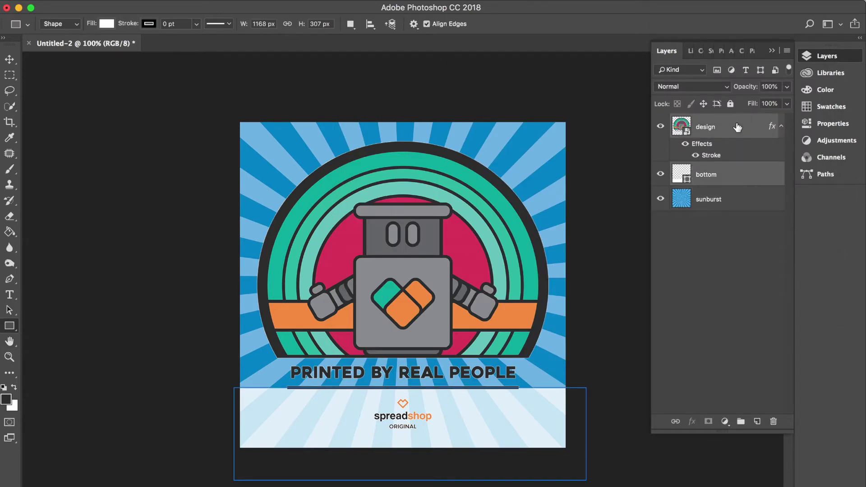
right_click(741, 176)
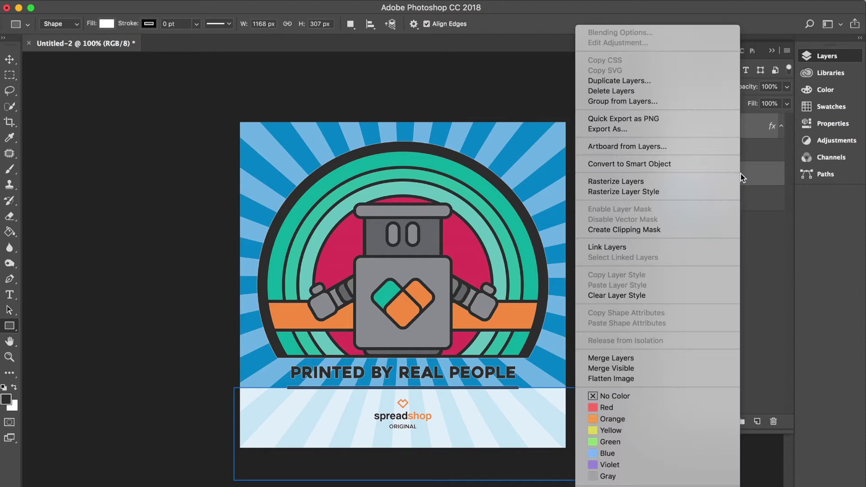
left_click(681, 354)
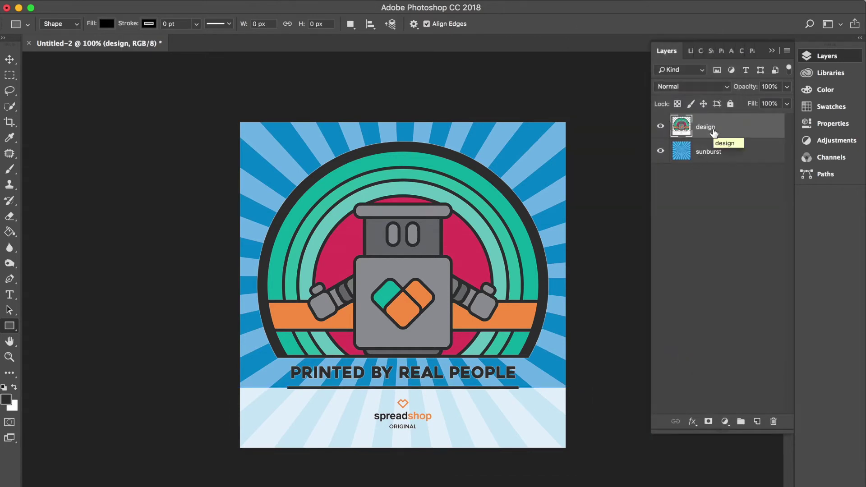
left_click(732, 152)
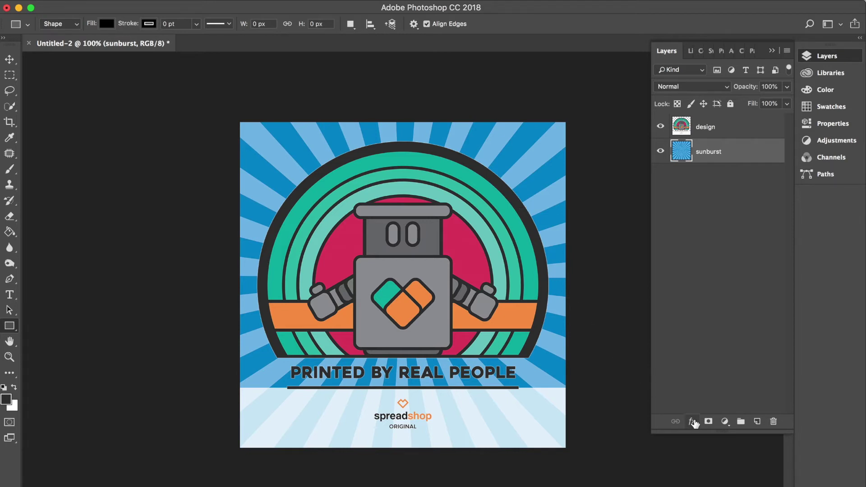
- Give the sunburst layer a white Color Overlay at 69% opacity
left_click(694, 424)
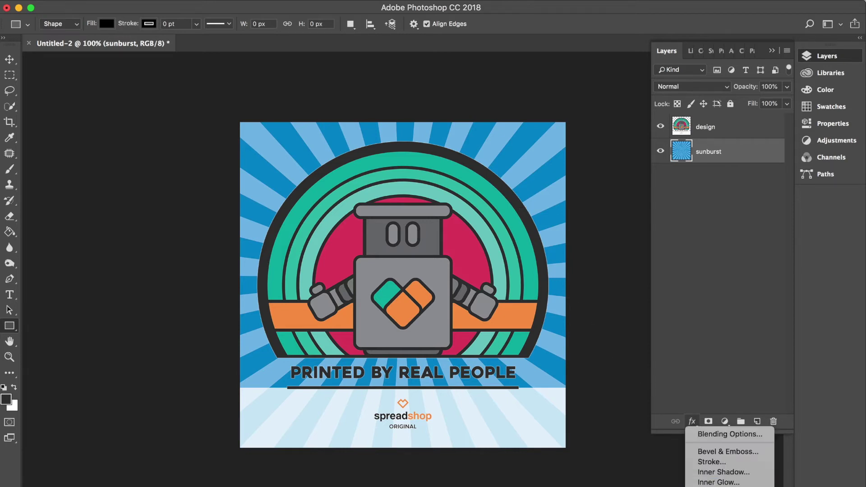
left_click(723, 471)
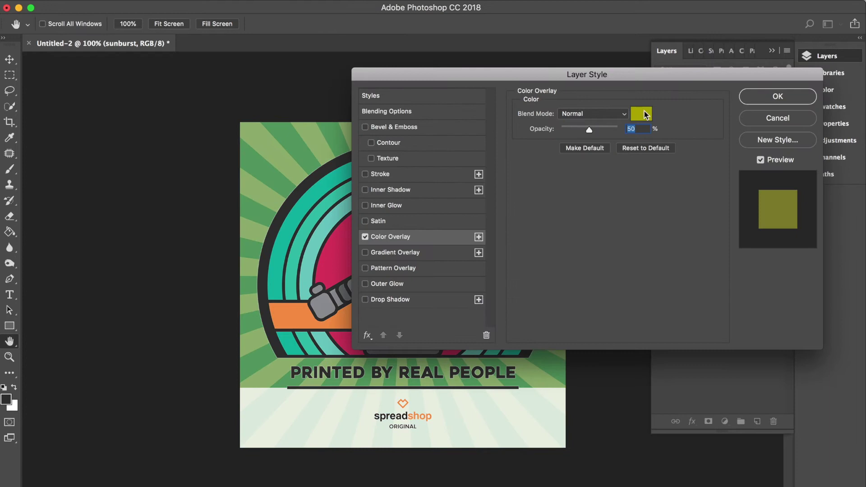
left_click(643, 114)
left_click(303, 233)
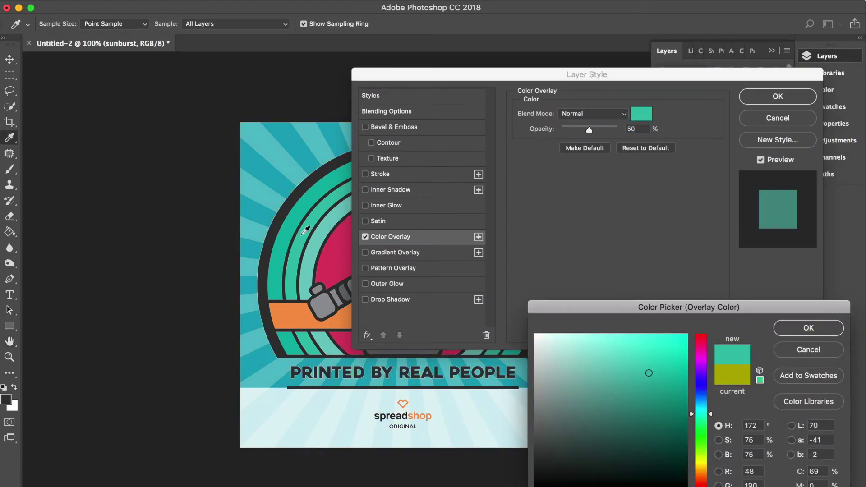
left_click_drag(623, 379, 500, 297)
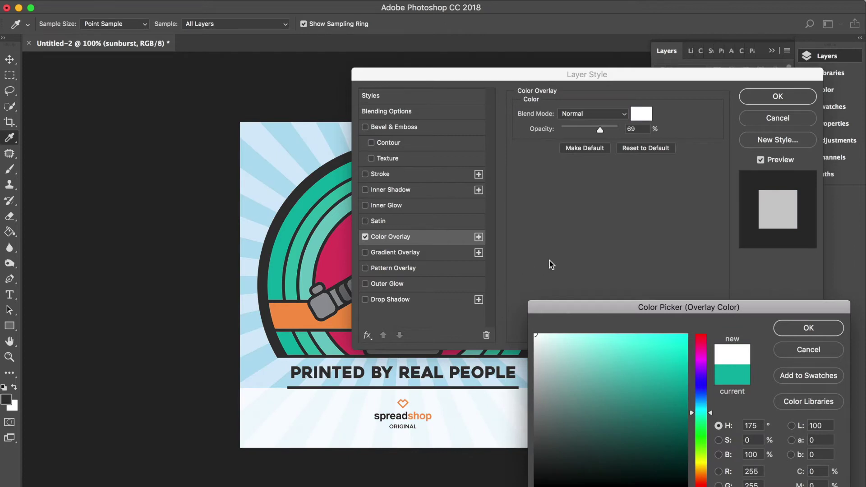
left_click(808, 328)
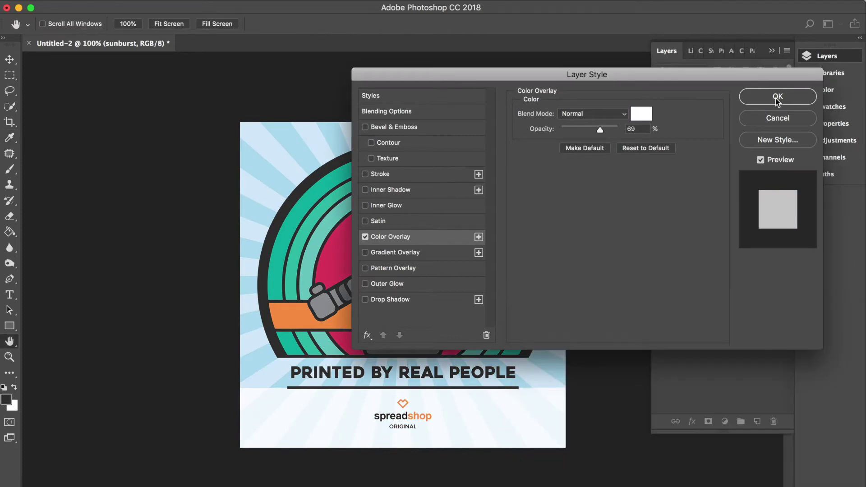
left_click(778, 96)
key("u")
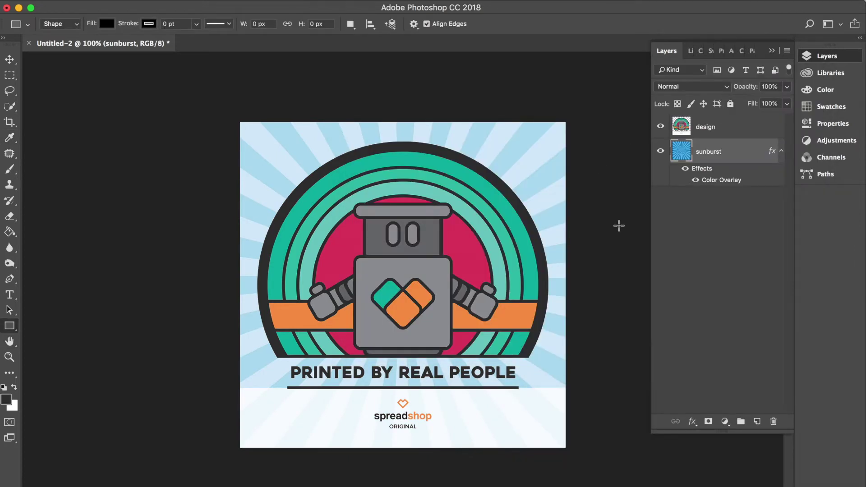
- Duplicate the sunburst layer twice, creating sunburst copy and sunburst copy 2
right_click(706, 156)
left_click(600, 85)
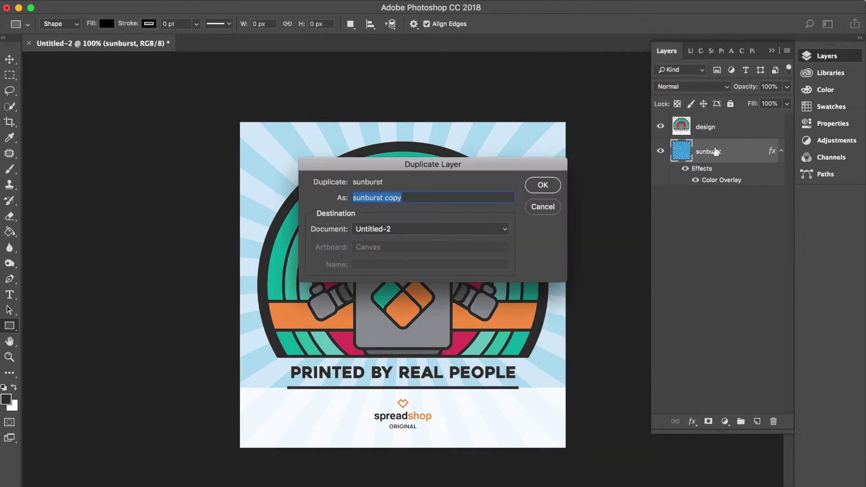
key("Return")
right_click(707, 155)
left_click(662, 83)
key("Return")
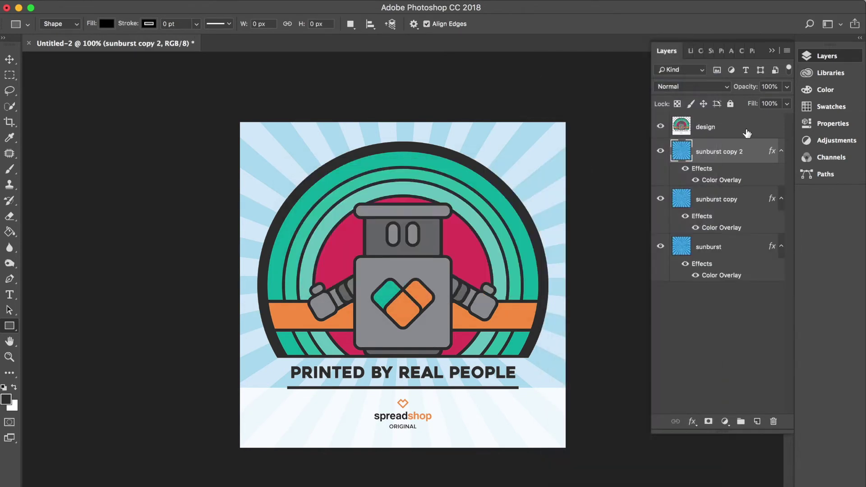
- Change sunburst copy 2's colour overlay to a crimson sampled from the canvas
double_click(721, 180)
left_click(641, 113)
left_click(356, 244)
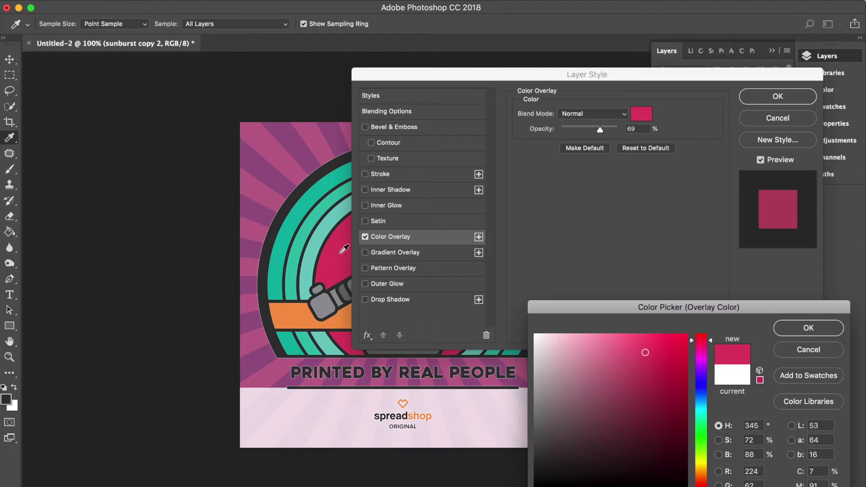
key("Return")
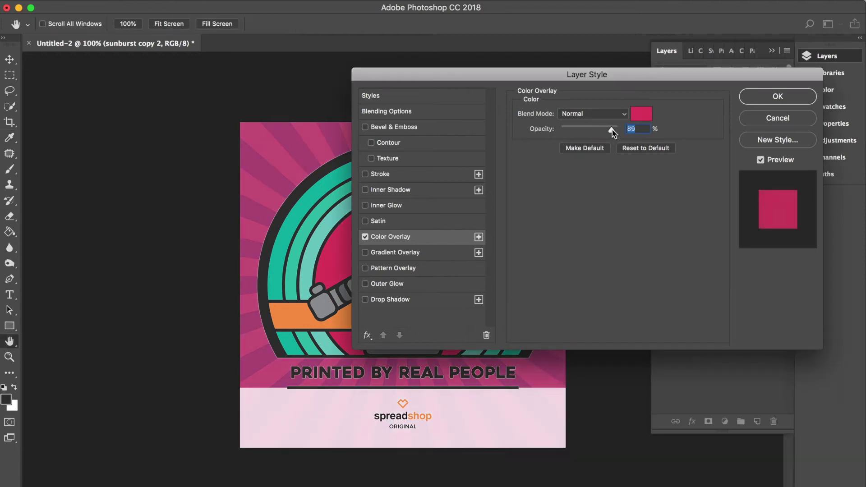
left_click(778, 96)
- Set sunburst copy's colour overlay to an orange sampled from the artwork at 90% opacity
double_click(721, 231)
left_click(641, 113)
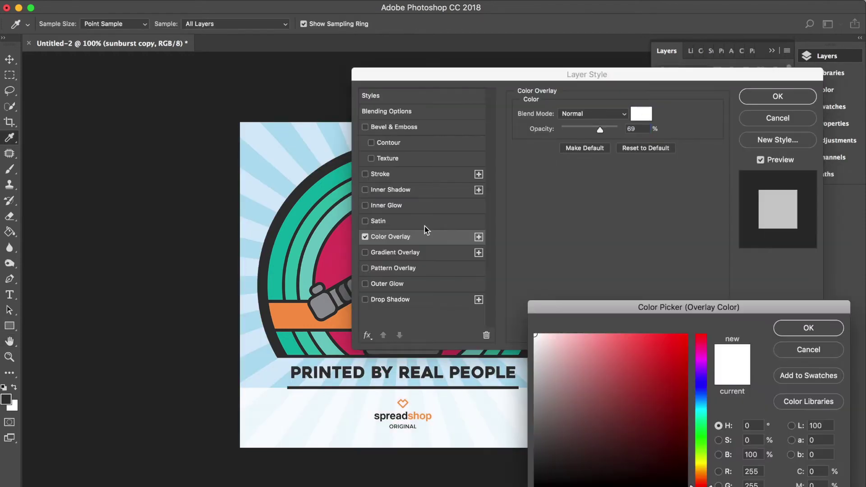
left_click(301, 315)
left_click(800, 328)
double_click(631, 129)
type("9")
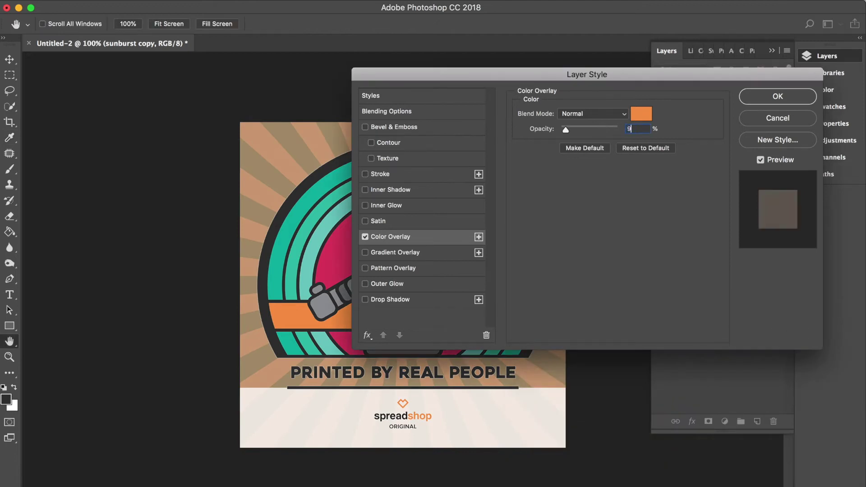
type("0")
left_click(774, 96)
- Toggle the sunburst copies' visibility to preview the blue, orange and pink versions
left_click(660, 151)
left_click(661, 151)
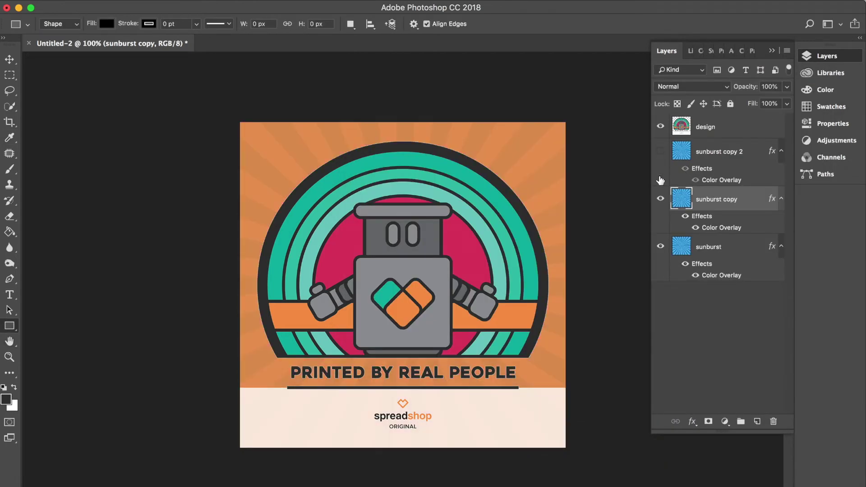
left_click(660, 199)
left_click(660, 199)
left_click(661, 150)
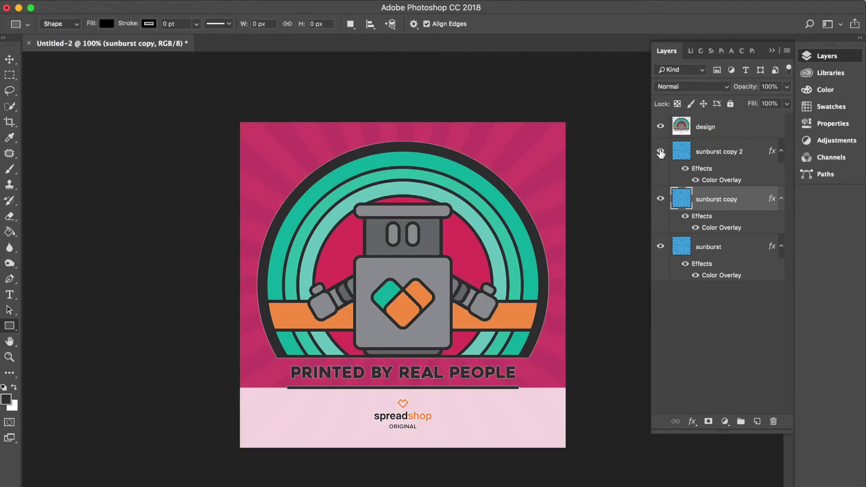
left_click(660, 151)
left_click(660, 199)
left_click(660, 199)
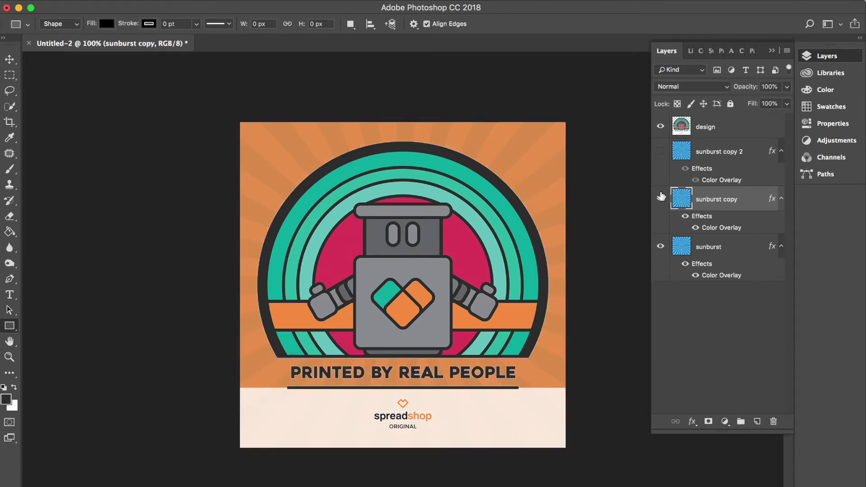
left_click(660, 152)
left_click(660, 152)
left_click(661, 198)
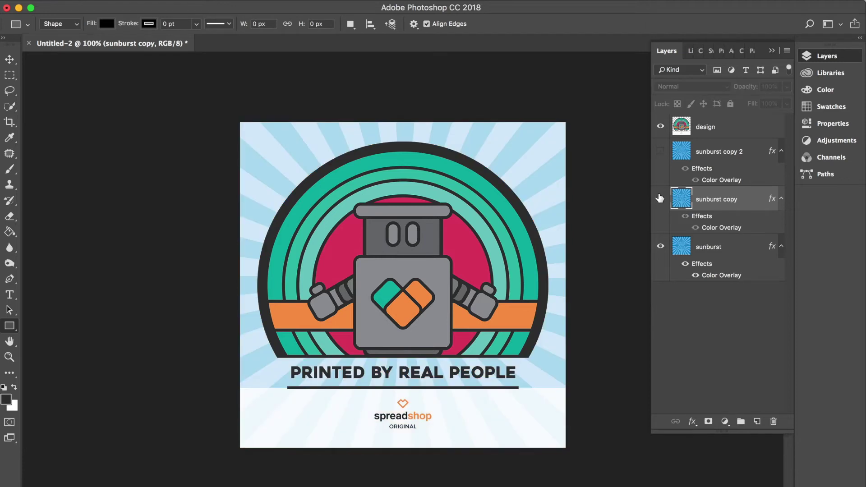
left_click(661, 199)
left_click(659, 151)
left_click(661, 151)
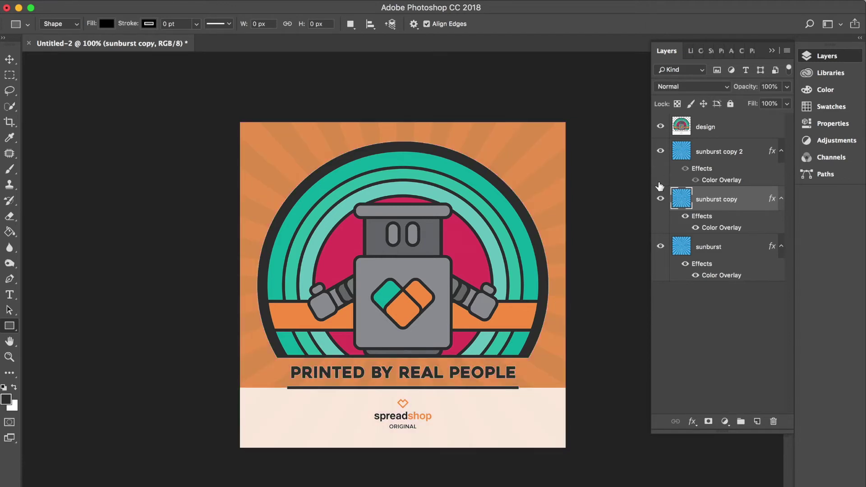
left_click(661, 151)
- Group the three sunburst layers and name the group 'background'
left_click(717, 152)
left_click(708, 248, "shift")
left_click(742, 421)
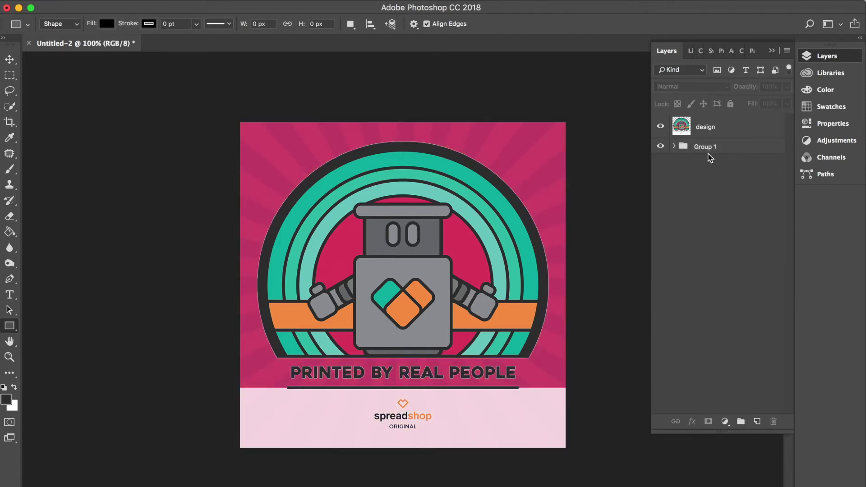
double_click(705, 147)
type("background")
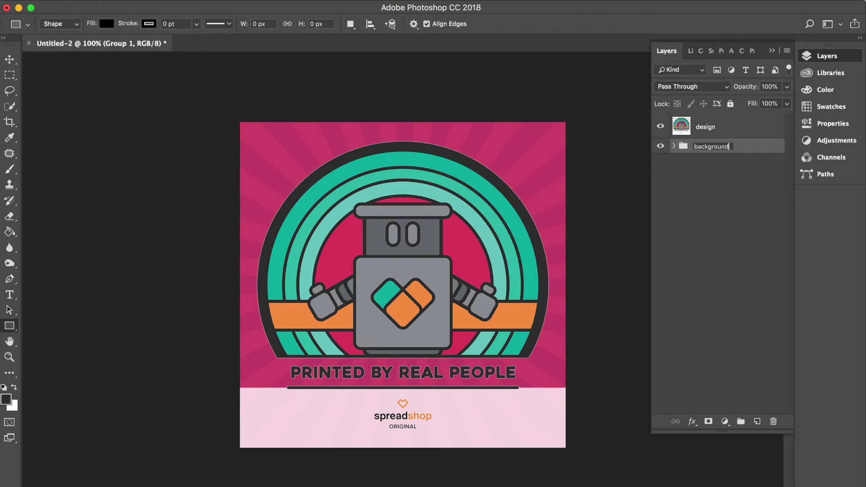
key("Return")
left_click(674, 145)
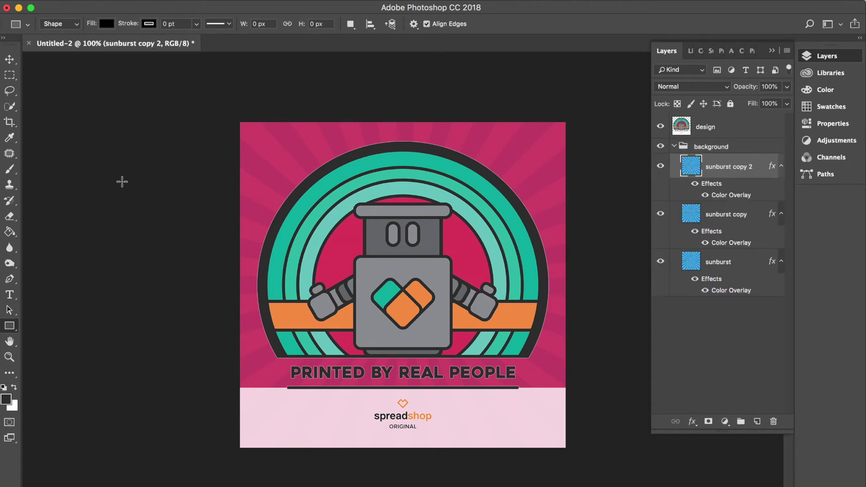
- Draw a 357×324 px custom starburst shape near the canvas's top left
left_click(9, 327)
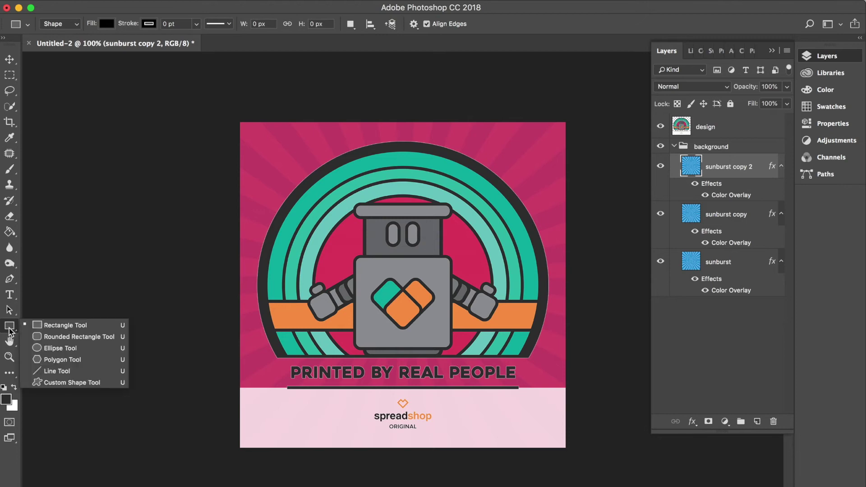
left_click(51, 382)
left_click(461, 25)
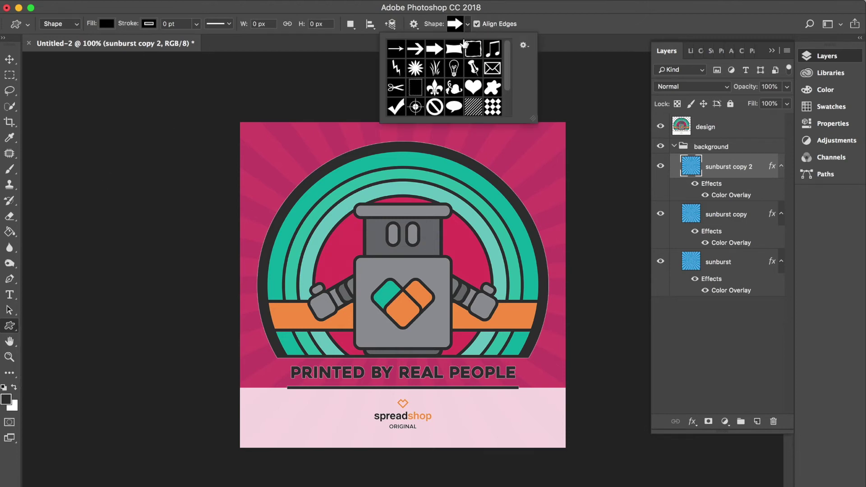
scroll(444, 78, "down", 5)
left_click(415, 88)
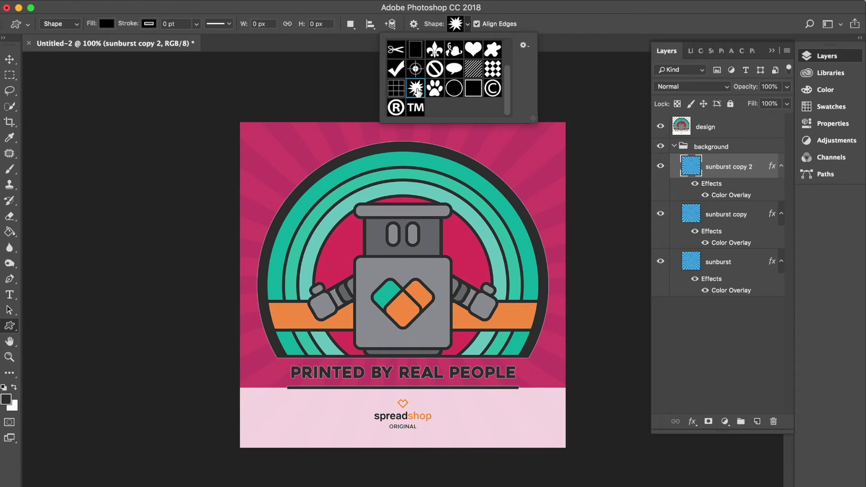
left_click_drag(261, 139, 366, 223)
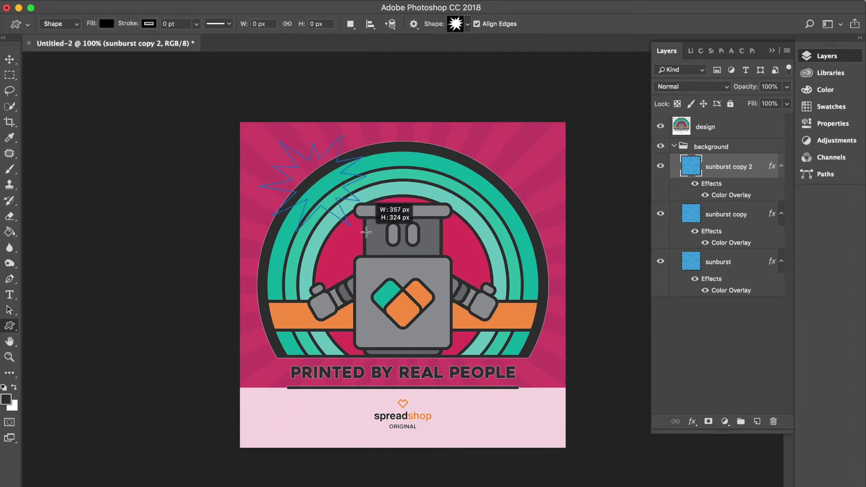
left_click_drag(366, 232, 366, 232)
- Move the starburst layer above design, rename it 'new', and enlarge it about 148% in the top-left corner
left_click_drag(725, 176, 722, 118)
double_click(708, 126)
type("new")
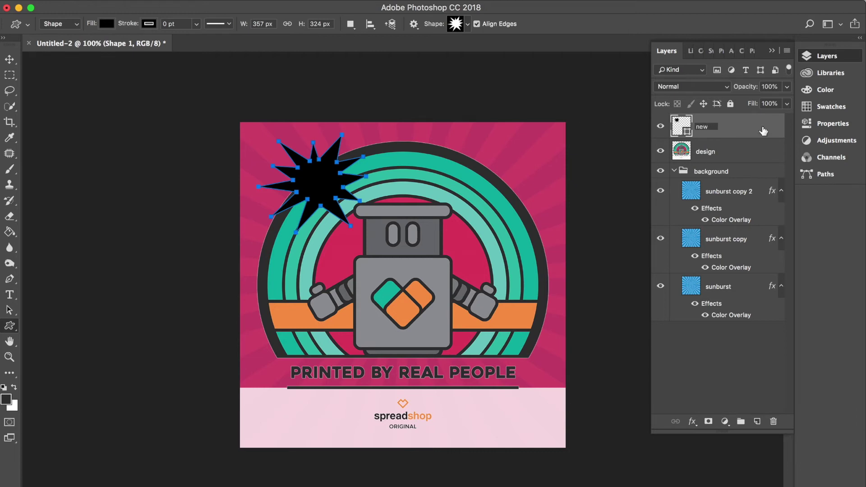
key("Return")
key("ctrl+t")
left_click_drag(339, 149, 282, 106)
left_click_drag(300, 190, 339, 222)
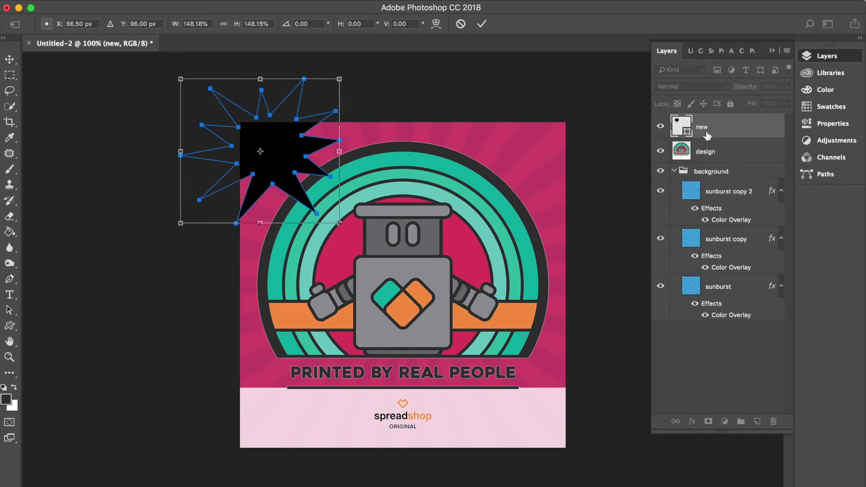
key("Return")
- Duplicate the starburst, make the copy white, and nudge it up-left to leave a black offset edge
right_click(690, 133)
left_click(591, 80)
key("Return")
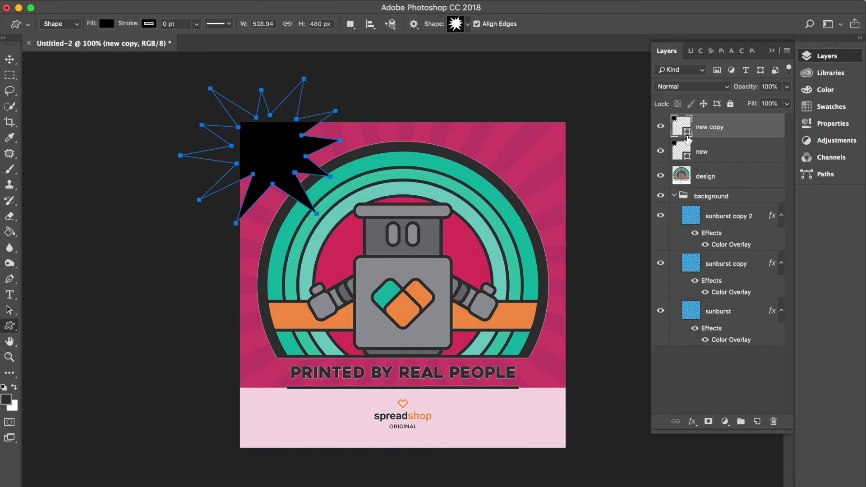
key("super+BackSpace")
key("super+t")
key("Left")
key("Left")
key("Left")
key("Left")
key("Left")
key("Left")
key("Up")
key("Up")
key("Up")
key("Up")
key("Up")
key("Return")
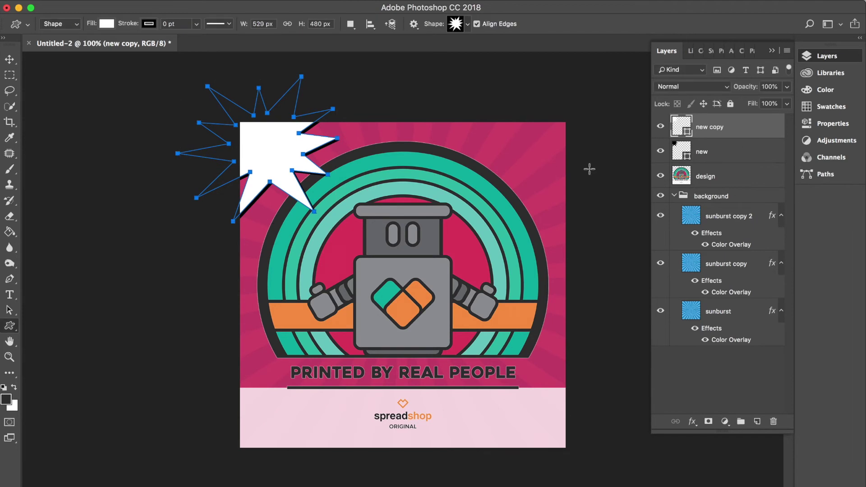
double_click(682, 150)
key("Return")
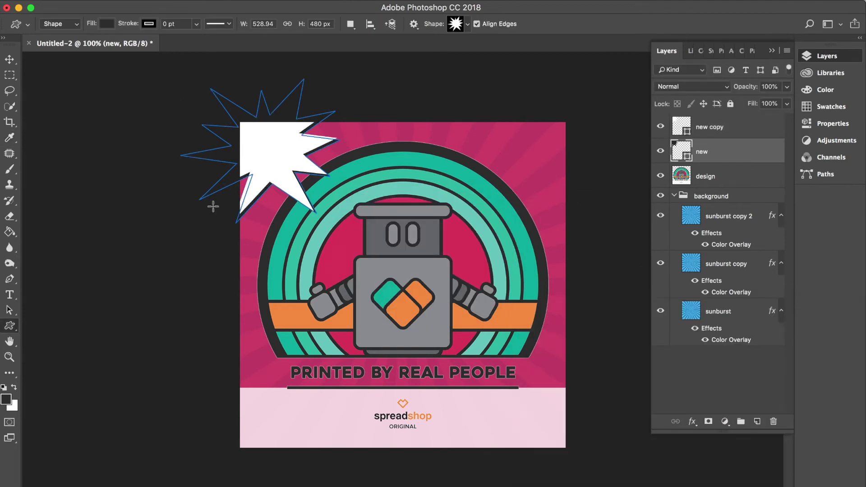
- Add left-aligned 36 pt 'NEW MERCH!' text in a box below the starburst
key("t")
left_click_drag(225, 232, 388, 279)
type("NEW")
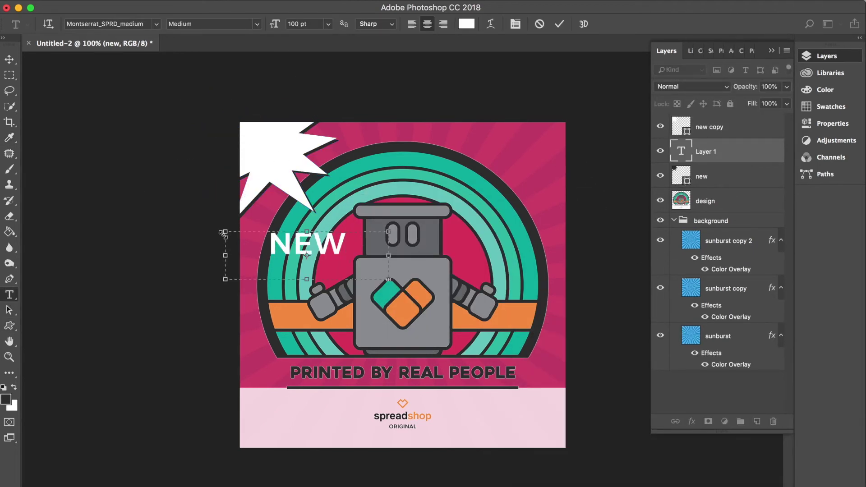
left_click_drag(225, 279, 226, 310)
key("super+a")
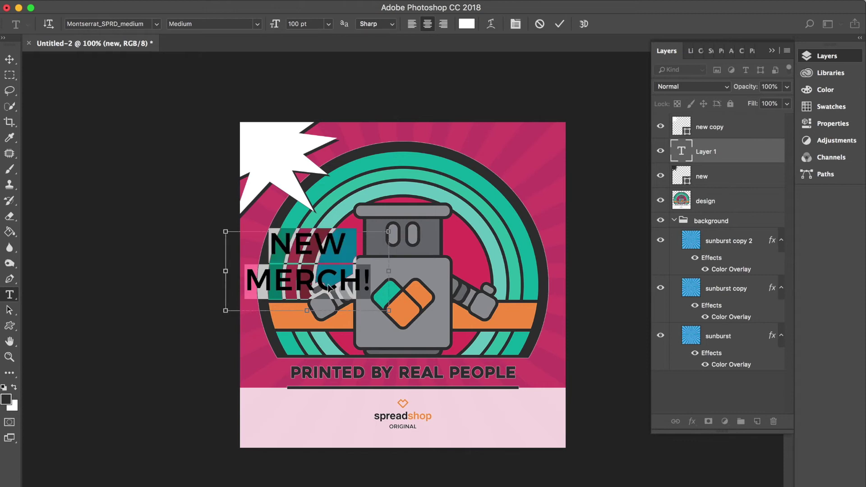
left_click(329, 24)
left_click(301, 151)
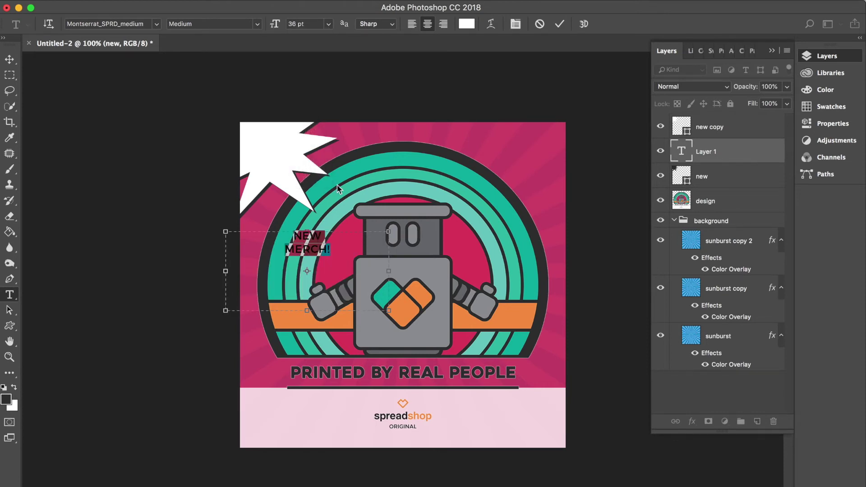
left_click(412, 24)
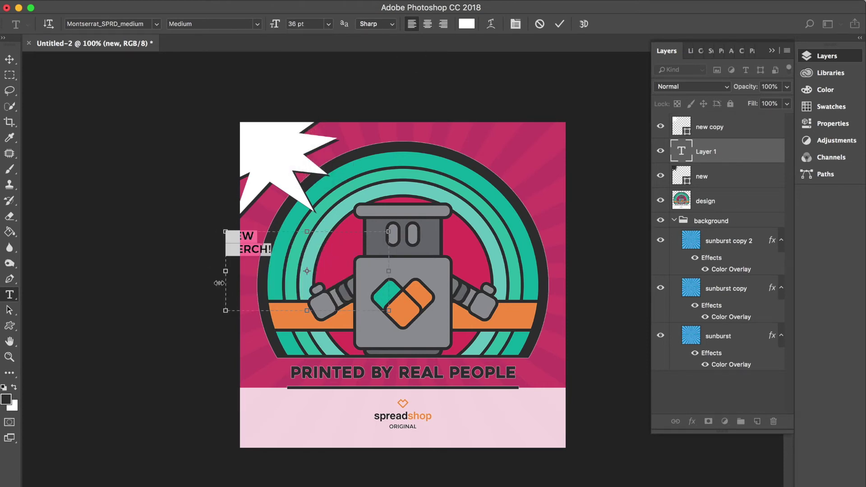
left_click_drag(226, 271, 302, 257)
left_click(722, 152)
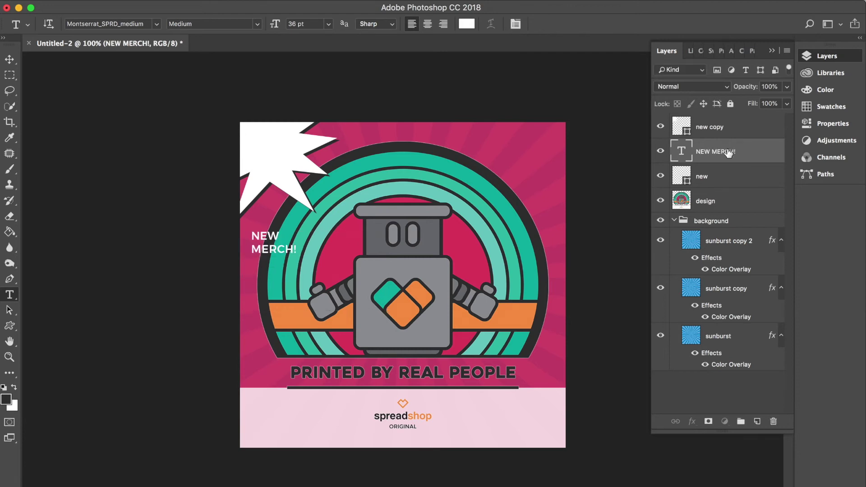
- Place NEW MERCH! on the white starburst above new copy and colour it orange sampled from the heart
key("super+t")
left_click_drag(280, 254, 280, 154)
key("Return")
left_click_drag(722, 152, 740, 121)
double_click(681, 126)
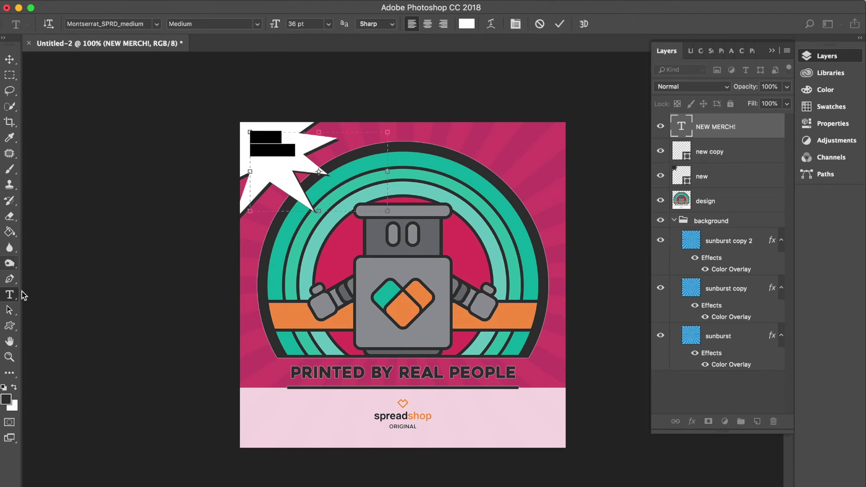
left_click(466, 23)
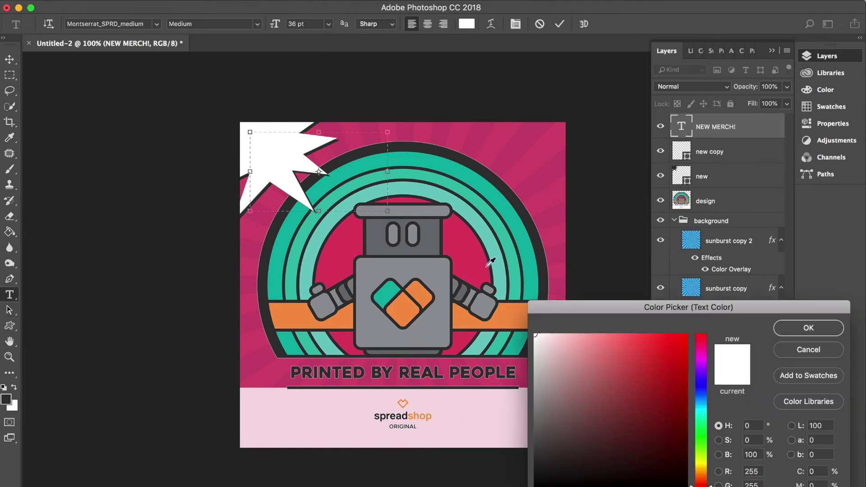
left_click(408, 297)
left_click(803, 327)
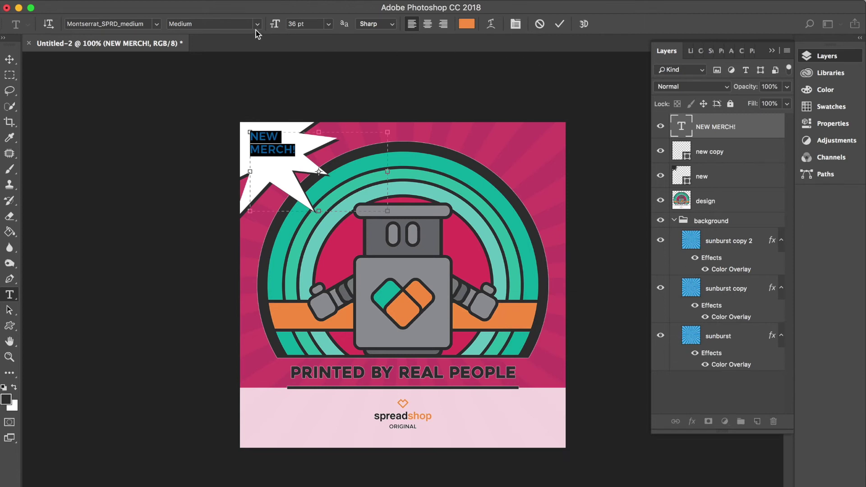
left_click(722, 151)
- Stretch both starburst layers wider and larger toward the top left
left_click(722, 176, "shift")
key("ctrl+t")
left_click_drag(339, 150, 369, 150)
mouse_move(178, 77)
left_mouse_down()
mouse_move(160, 63)
mouse_move(162, 73)
left_mouse_up()
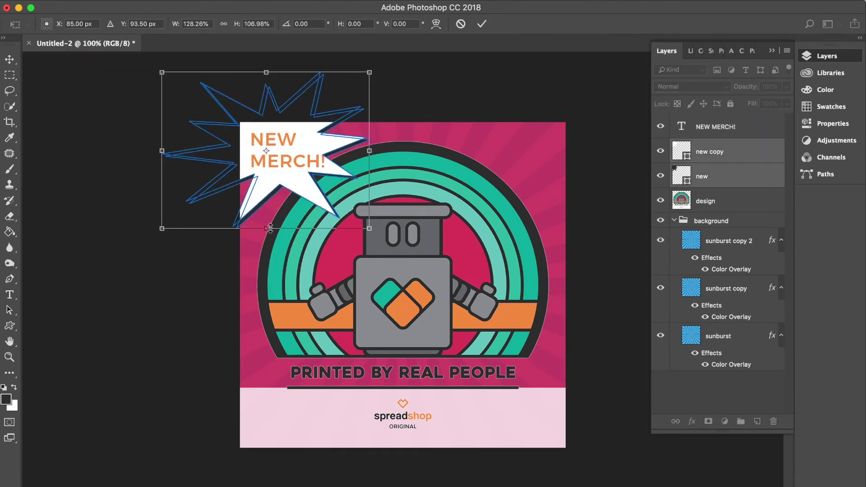
left_click_drag(368, 153, 379, 150)
key("Return")
- Change the NEW MERCH! font to BD Cartoon Shout
double_click(681, 126)
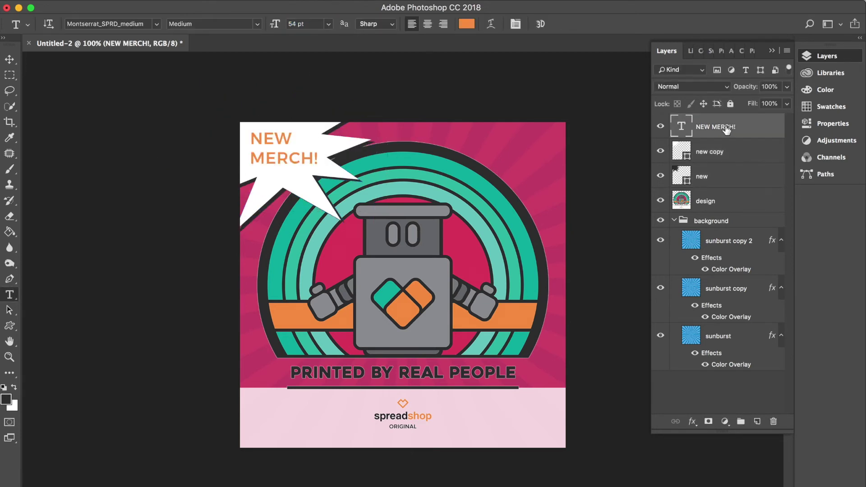
left_click(156, 24)
left_click(128, 99)
left_click(719, 136)
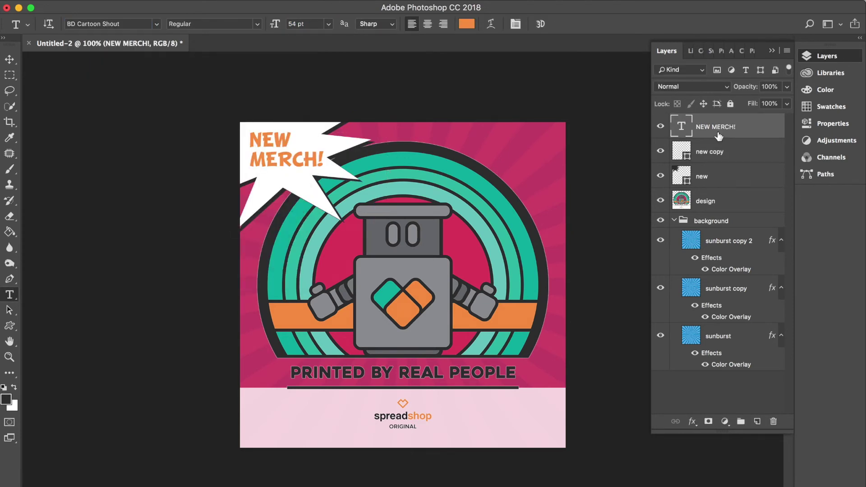
- Group NEW MERCH! with the starburst layers and name the group 'announcement'
left_click(720, 180, "shift")
key("super+g")
double_click(710, 122)
type("announcement")
key("Return")
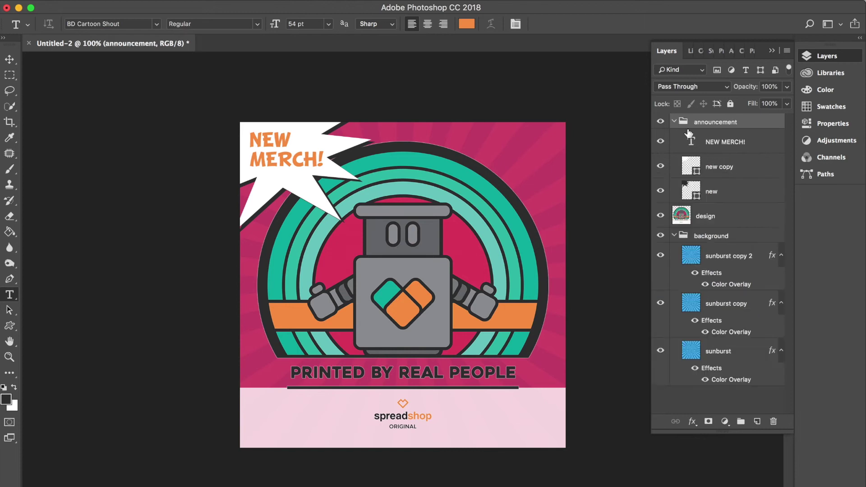
- Merge NEW MERCH!, new copy and new into a single layer
left_click(720, 166)
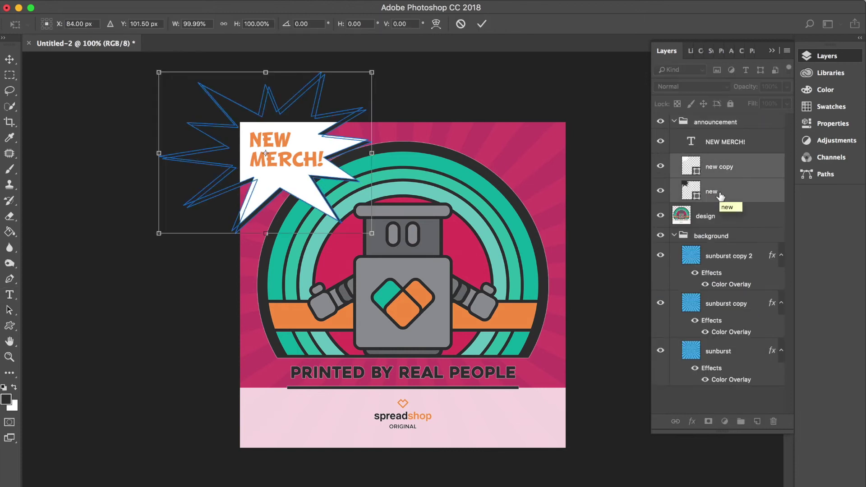
left_click(725, 143, "shift")
right_click(725, 143)
left_click(694, 356)
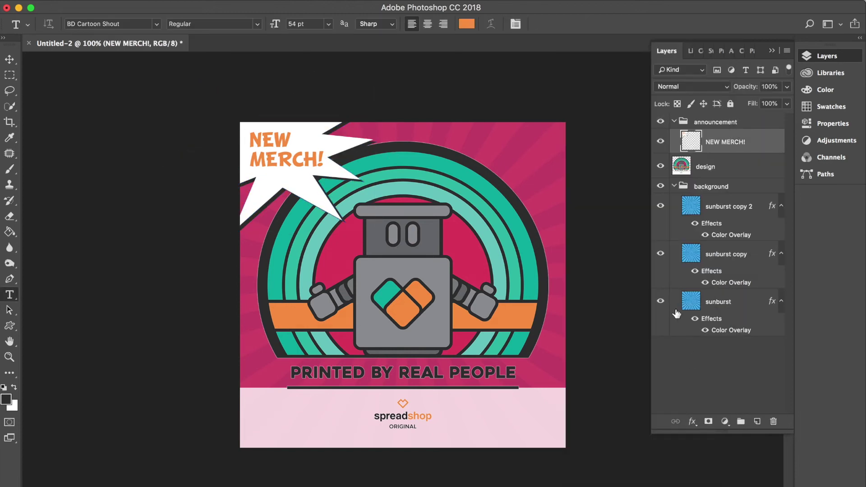
left_click(376, 0)
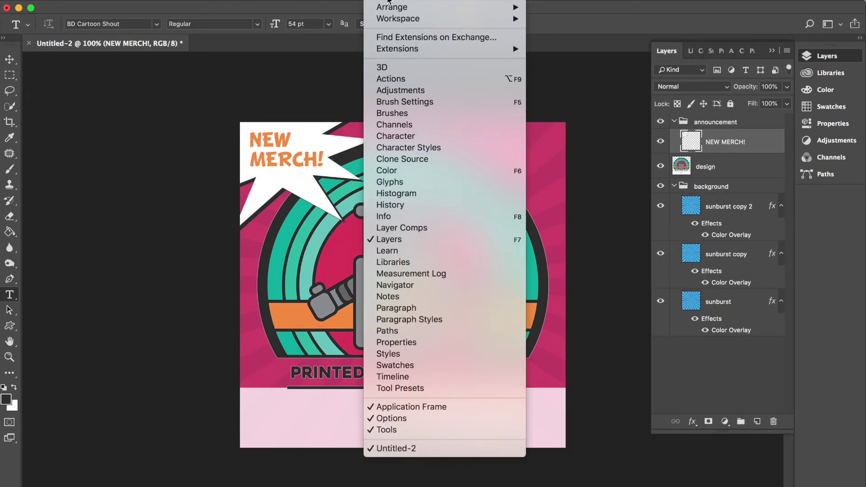
- Show and enlarge the Timeline, create a video timeline, and expand the announcement and background group tracks
left_click(477, 378)
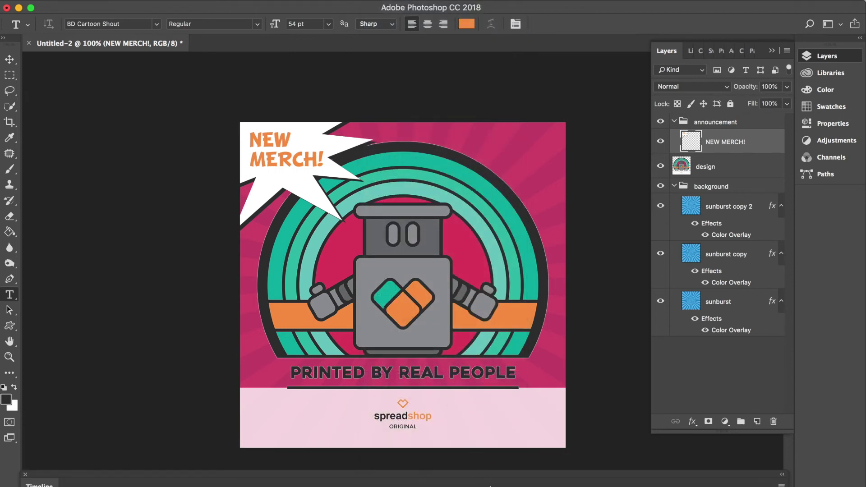
left_click_drag(500, 475, 510, 131)
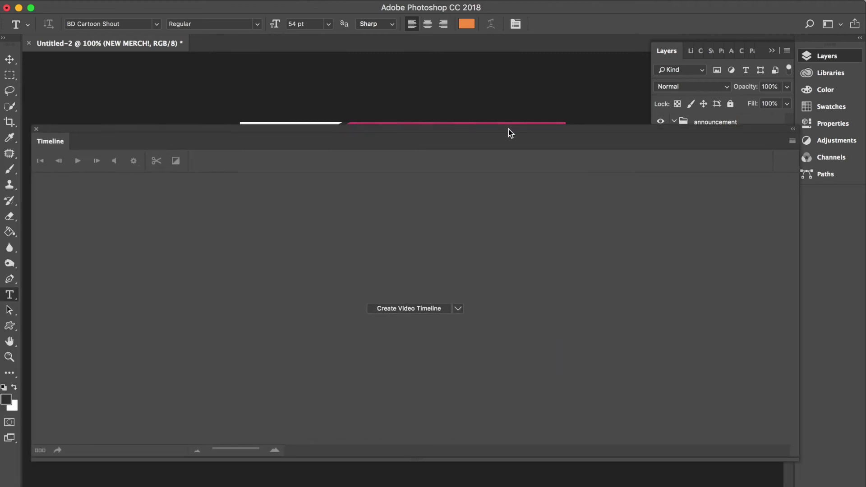
left_click(406, 310)
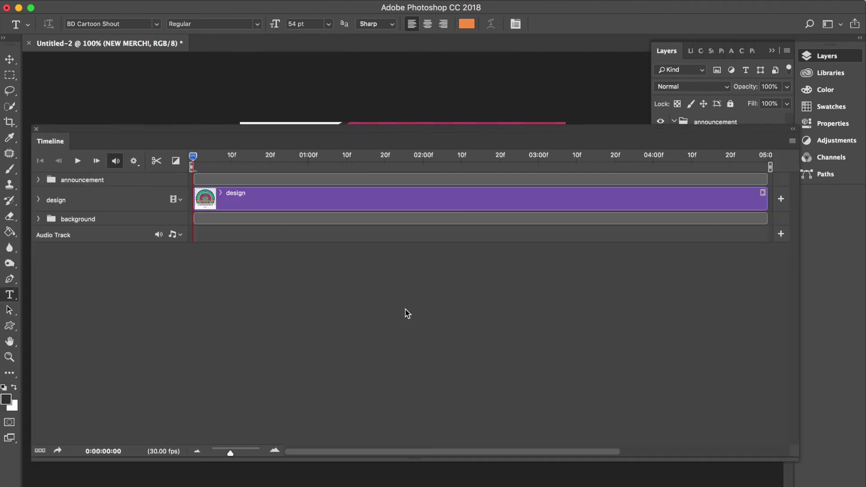
left_click(39, 181)
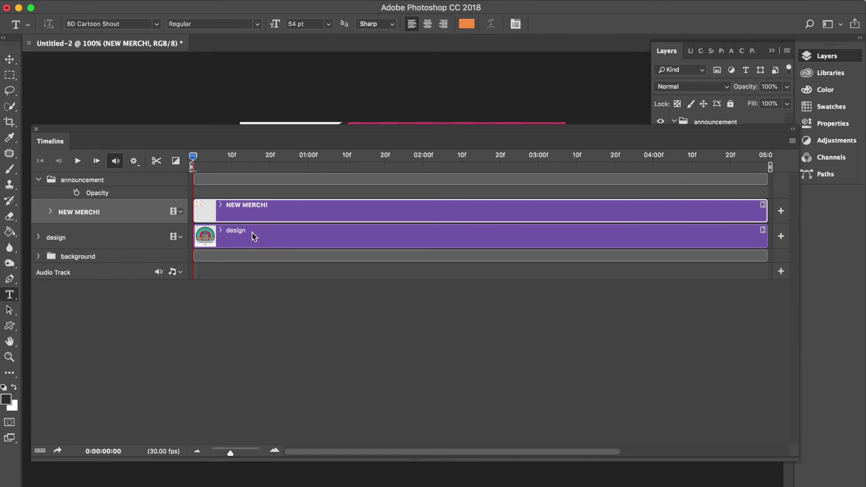
left_click(38, 256)
left_click(743, 100)
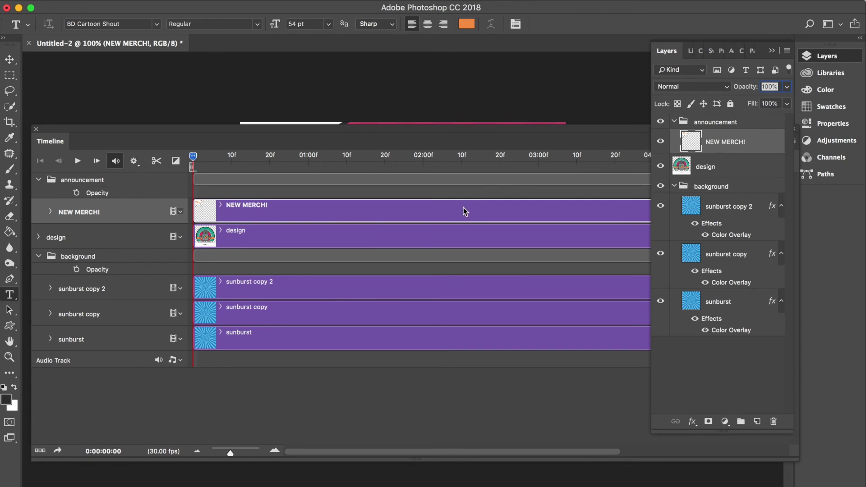
left_click(503, 135)
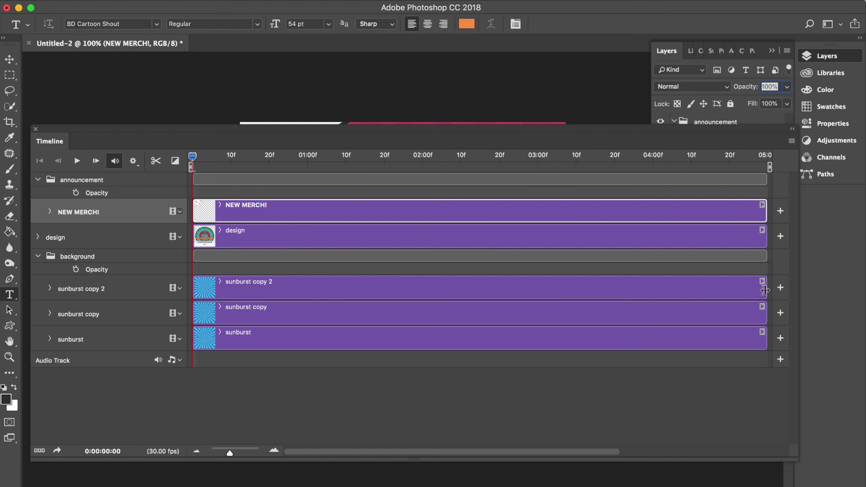
- Trim the three sunburst clips to 00:11 and stagger them to play one after another
left_click_drag(765, 290, 245, 289)
left_click_drag(763, 314, 234, 288)
left_click_drag(763, 340, 299, 337)
left_click(258, 337)
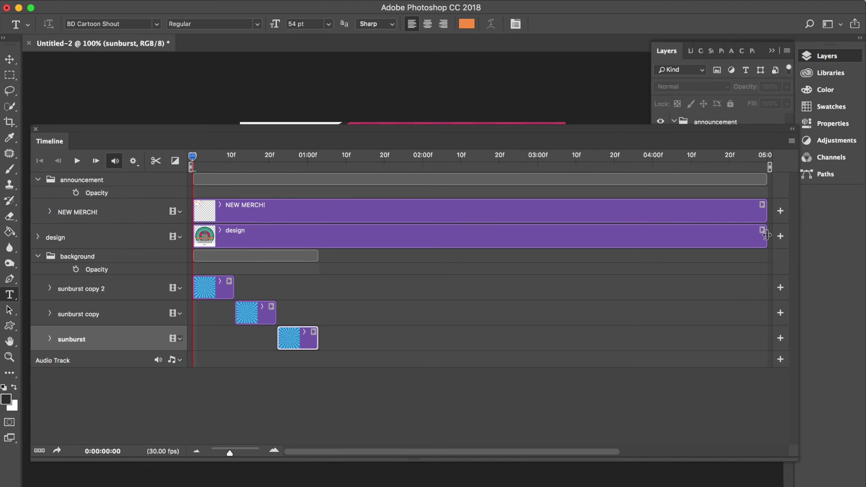
- Trim the design and NEW MERCH! clips to end at 01:03, then preview the animation
left_click_drag(766, 235, 323, 233)
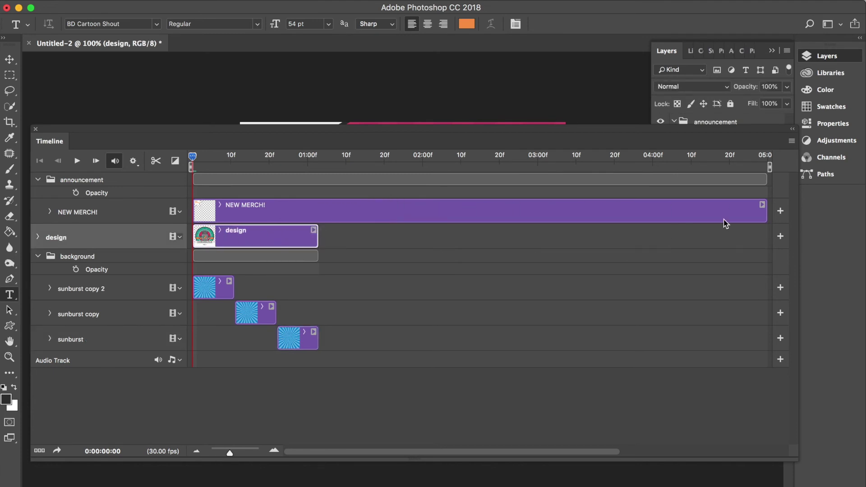
left_click_drag(766, 212, 318, 215)
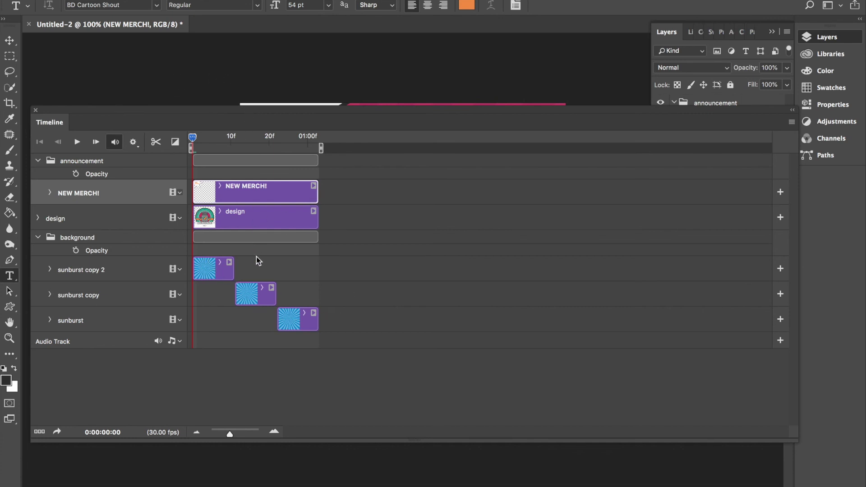
left_click_drag(317, 113, 315, 441)
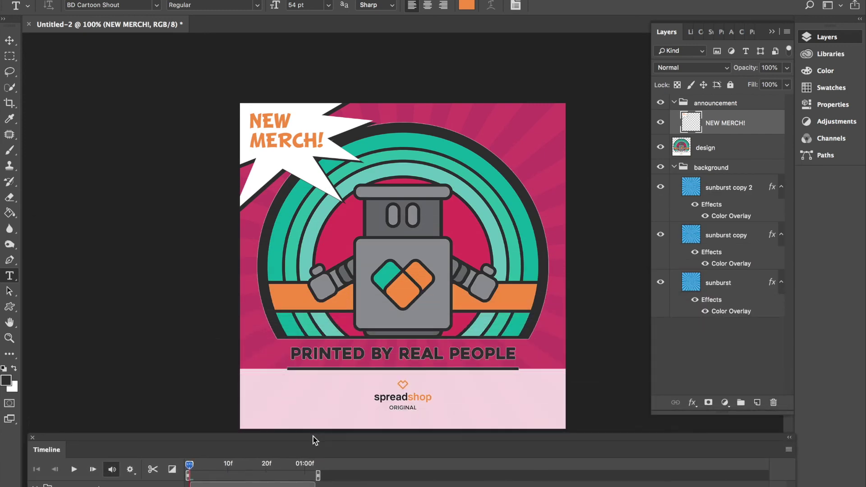
left_click(79, 472)
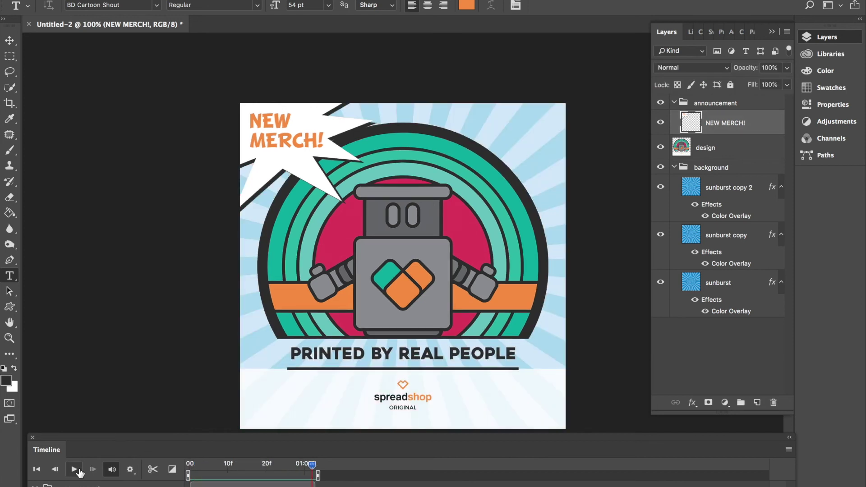
left_click(75, 470)
left_click(79, 471)
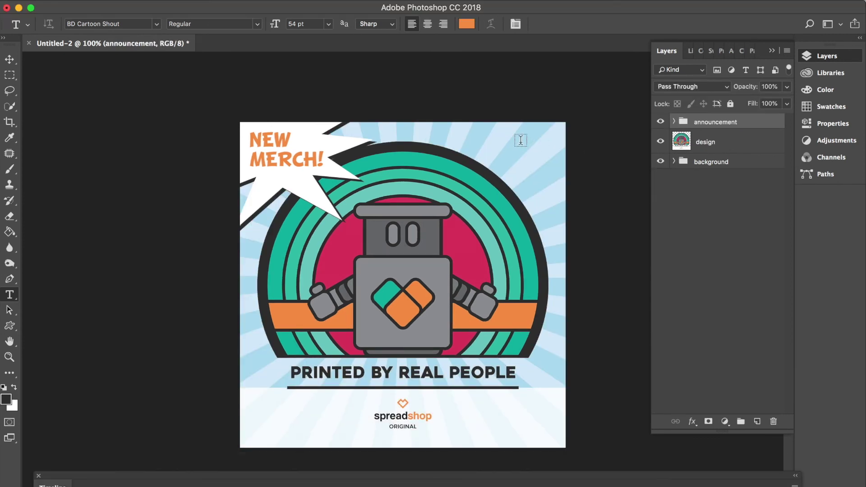
- In Save for Web (Legacy), keep GIF looping set to Forever and preview the animation
left_click(109, 1)
mouse_move(152, 153)
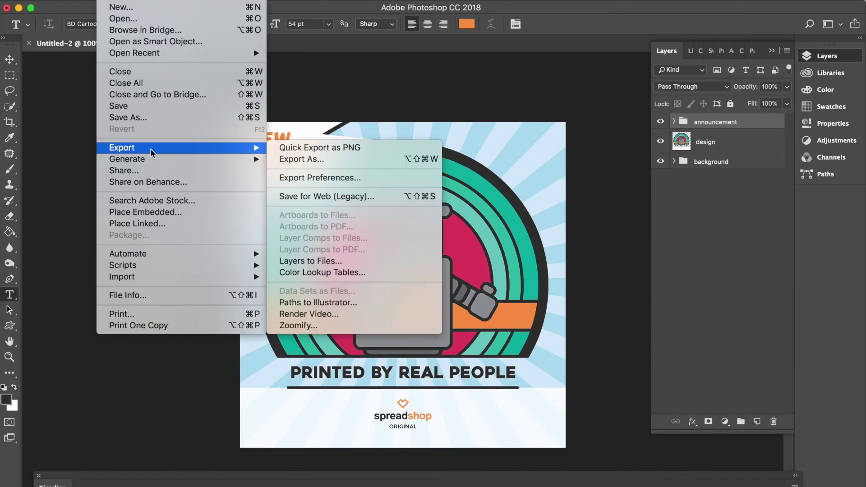
left_click(321, 198)
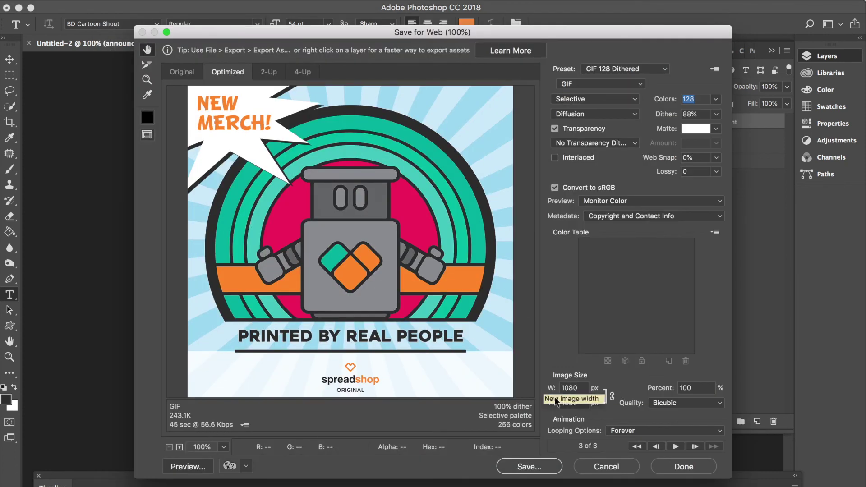
left_click(658, 431)
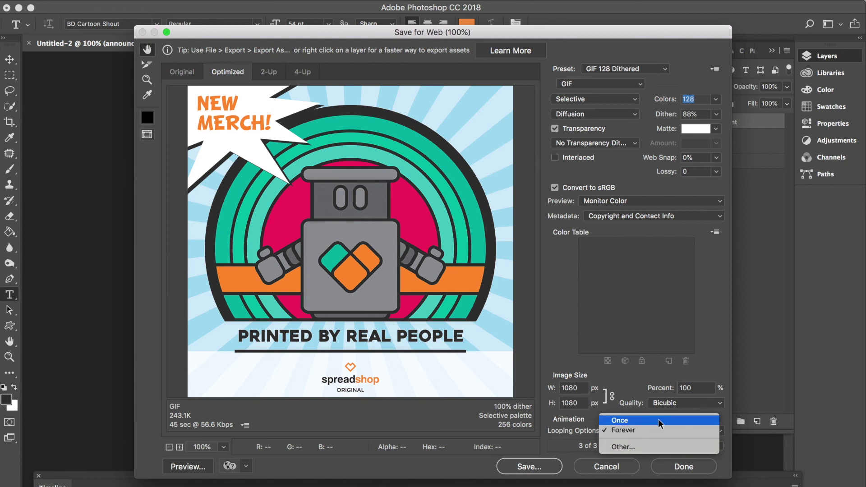
left_click(659, 429)
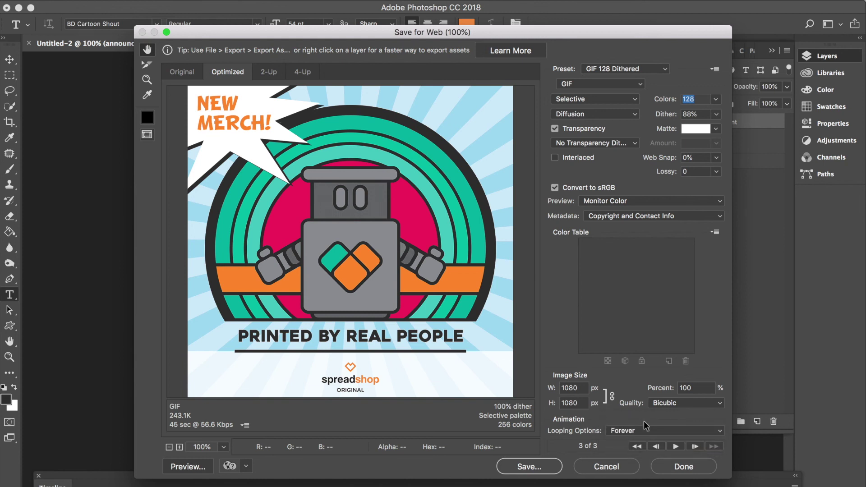
left_click(673, 445)
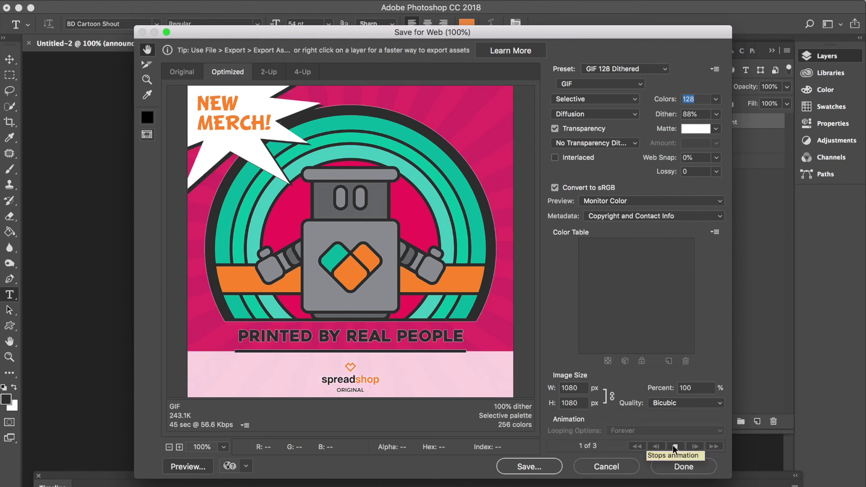
left_click(674, 446)
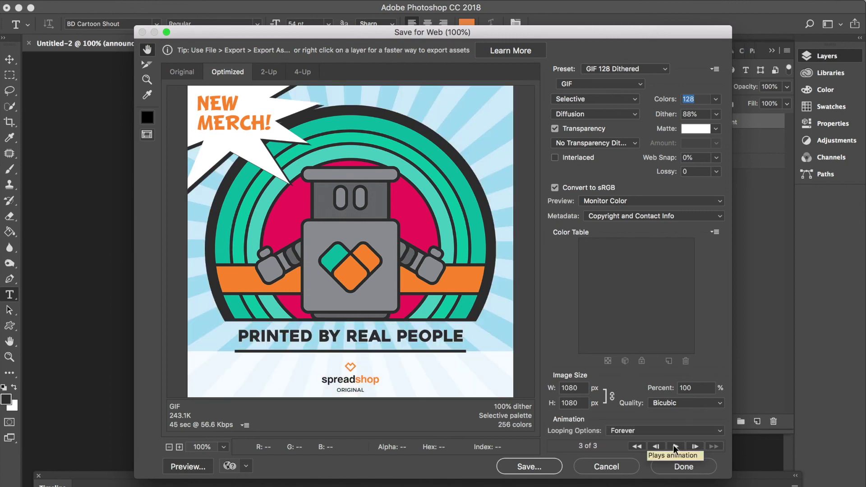
- Save the GIF as newmerch-announcement into the gif-creations folder
left_click(543, 462)
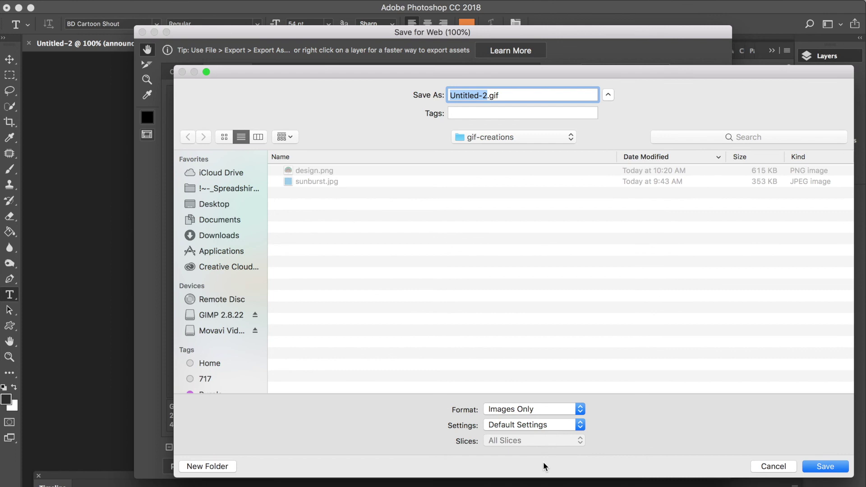
type("newmerch-announcement")
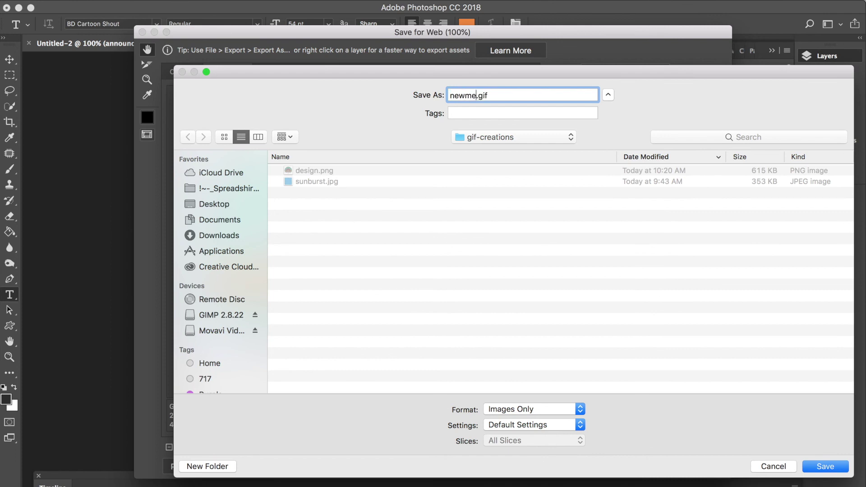
left_click(824, 466)
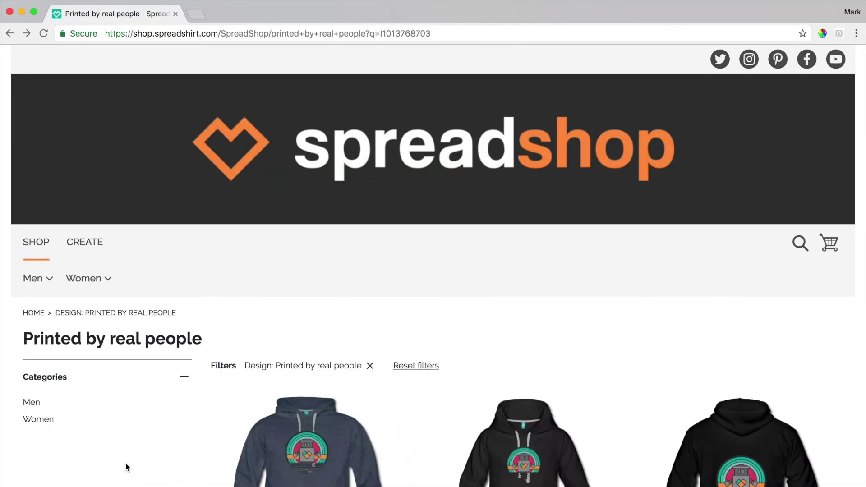
- Open newmerch-announcement.gif from the gif-creations folder in Chrome
left_click(74, 485)
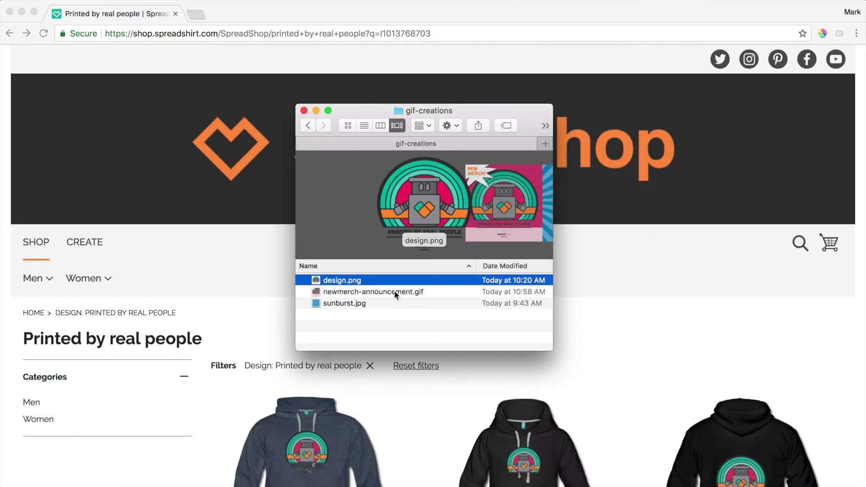
left_click_drag(394, 291, 239, 20)
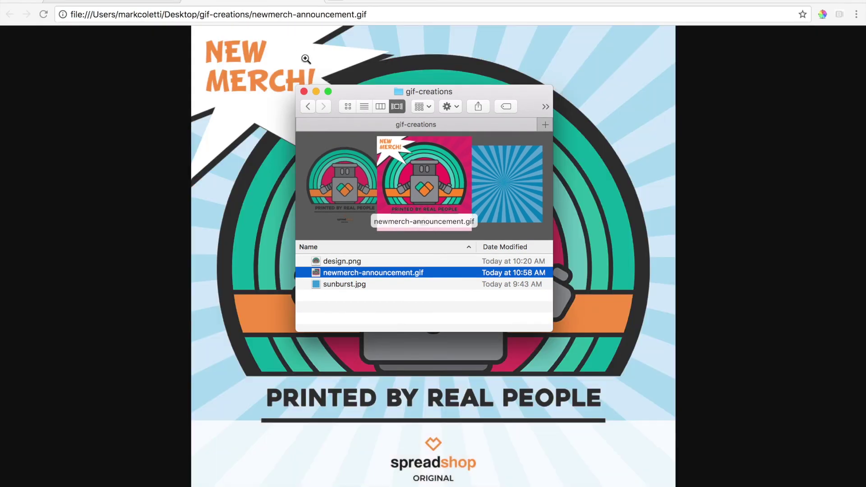